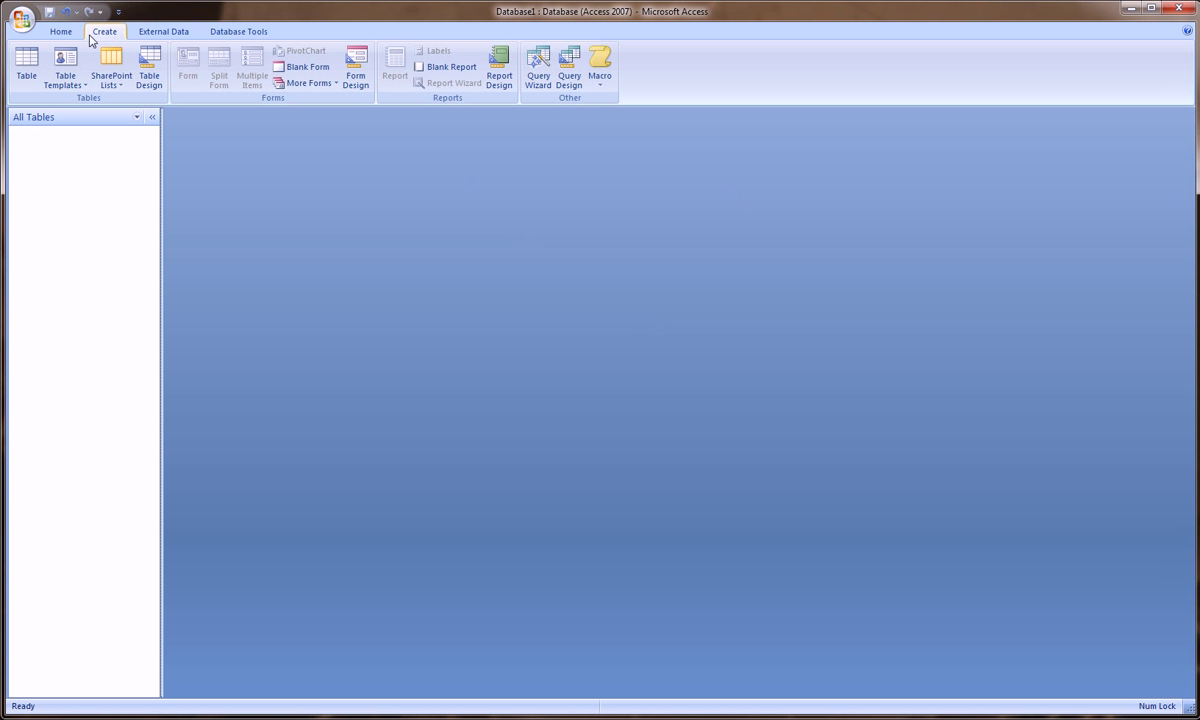
Step: Create a new blank table and name it Table1 when switching to Design View
click(26, 62)
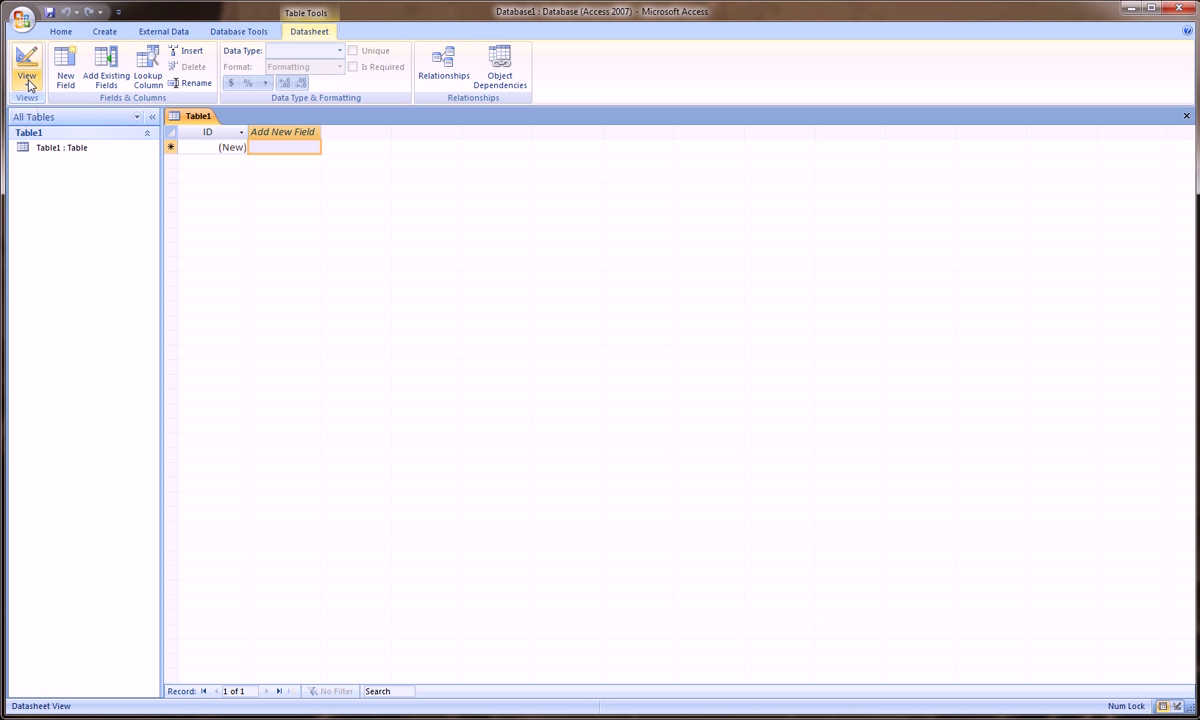
click(27, 80)
click(57, 142)
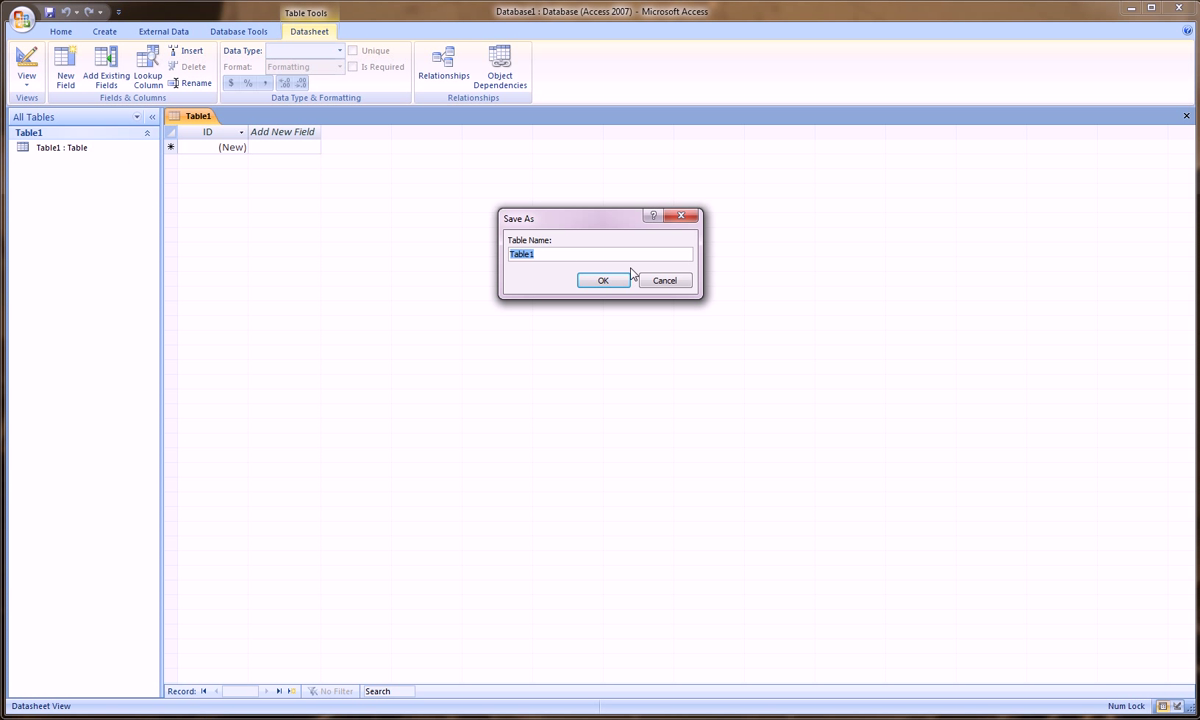
key(BackSpace)
text(Table1)
Step: Confirm saving as Table1, then look over the empty field rows and ID's properties
click(603, 280)
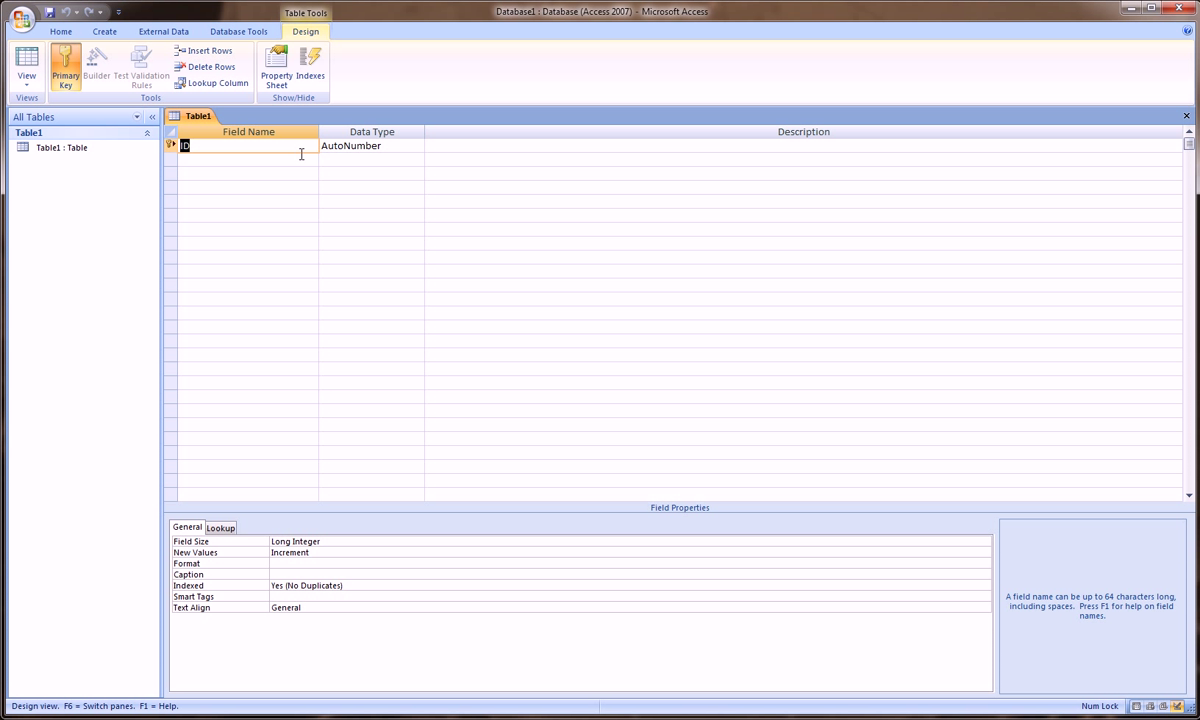
click(282, 159)
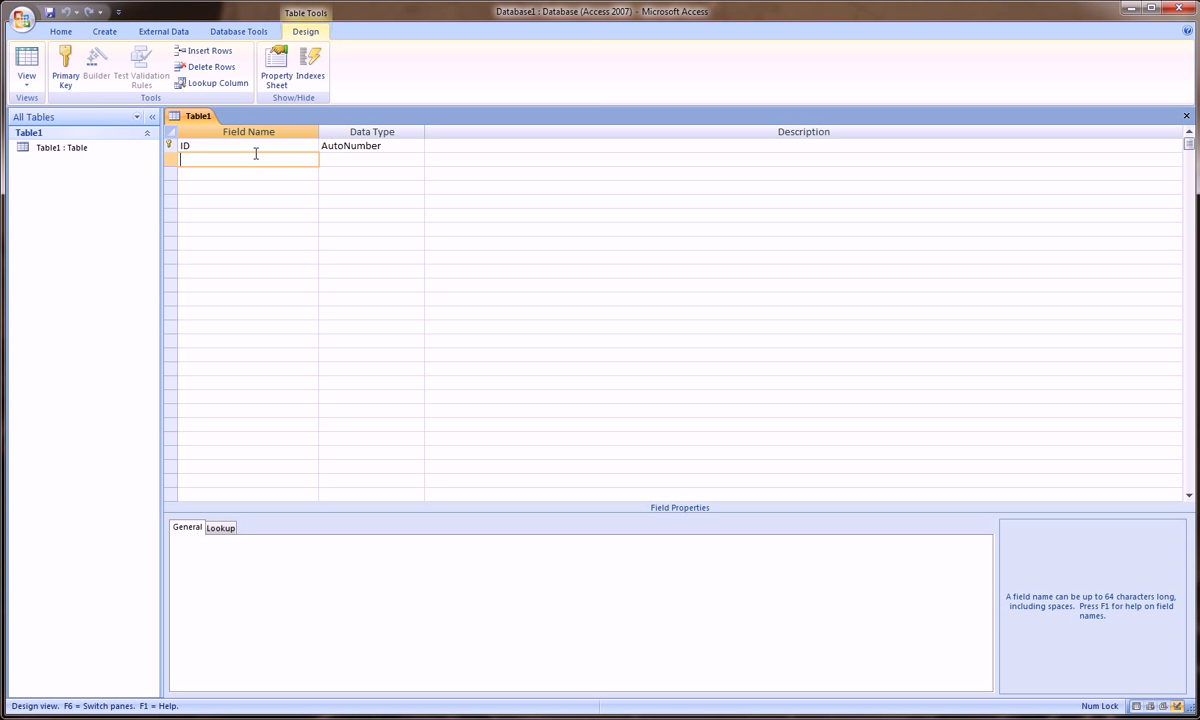
click(257, 150)
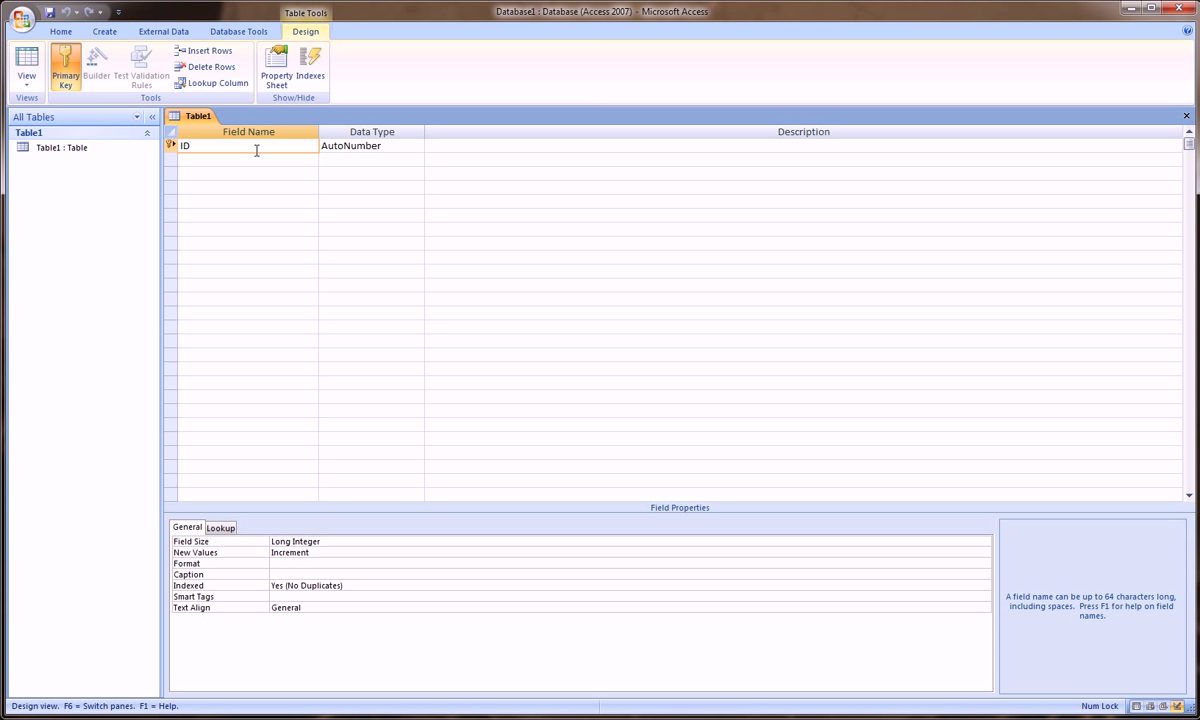
click(246, 159)
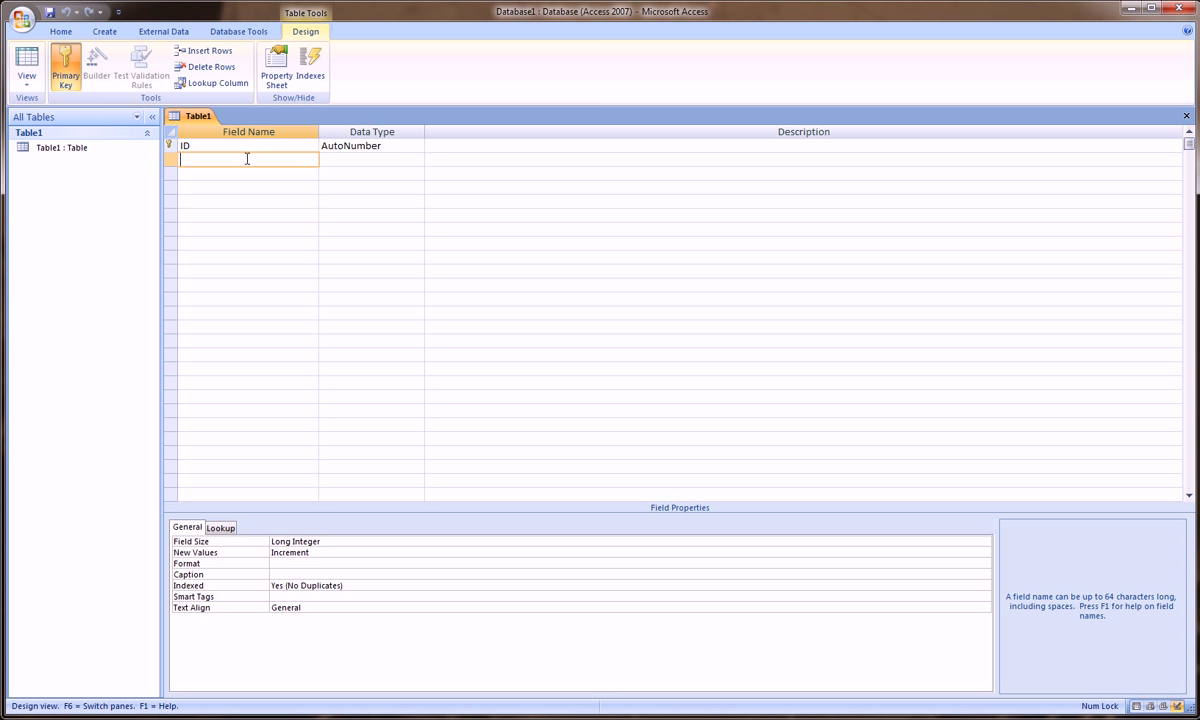
click(246, 172)
click(241, 188)
click(239, 201)
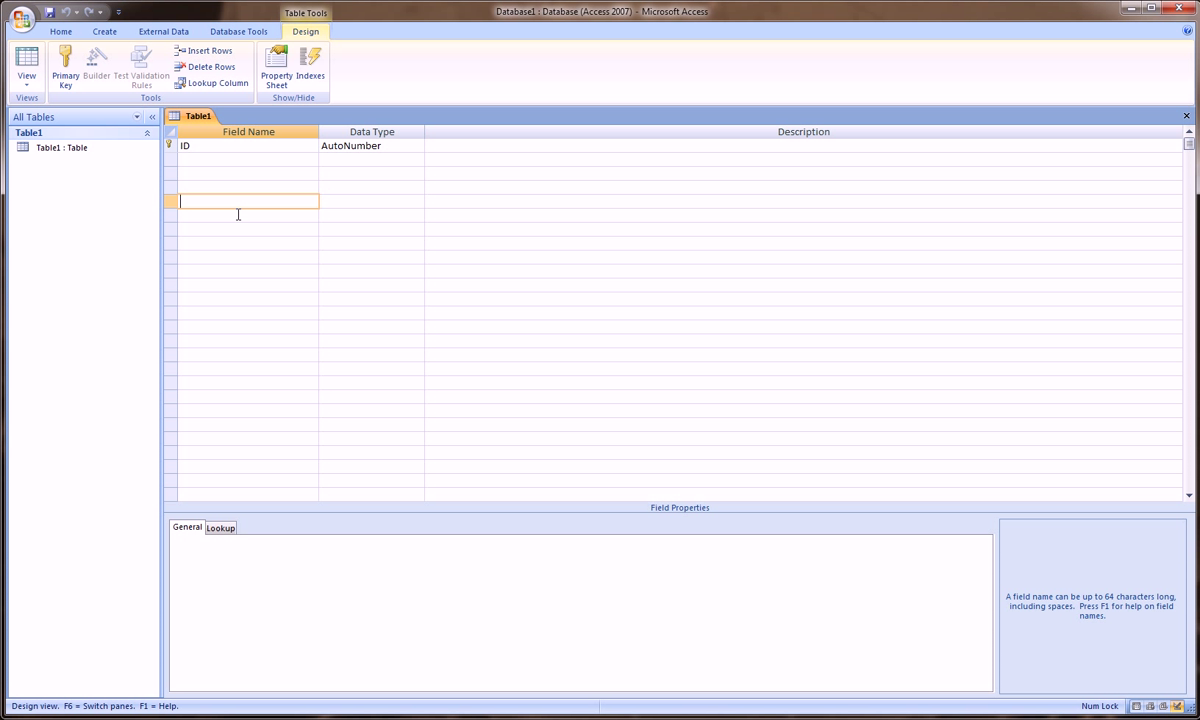
click(237, 215)
click(236, 228)
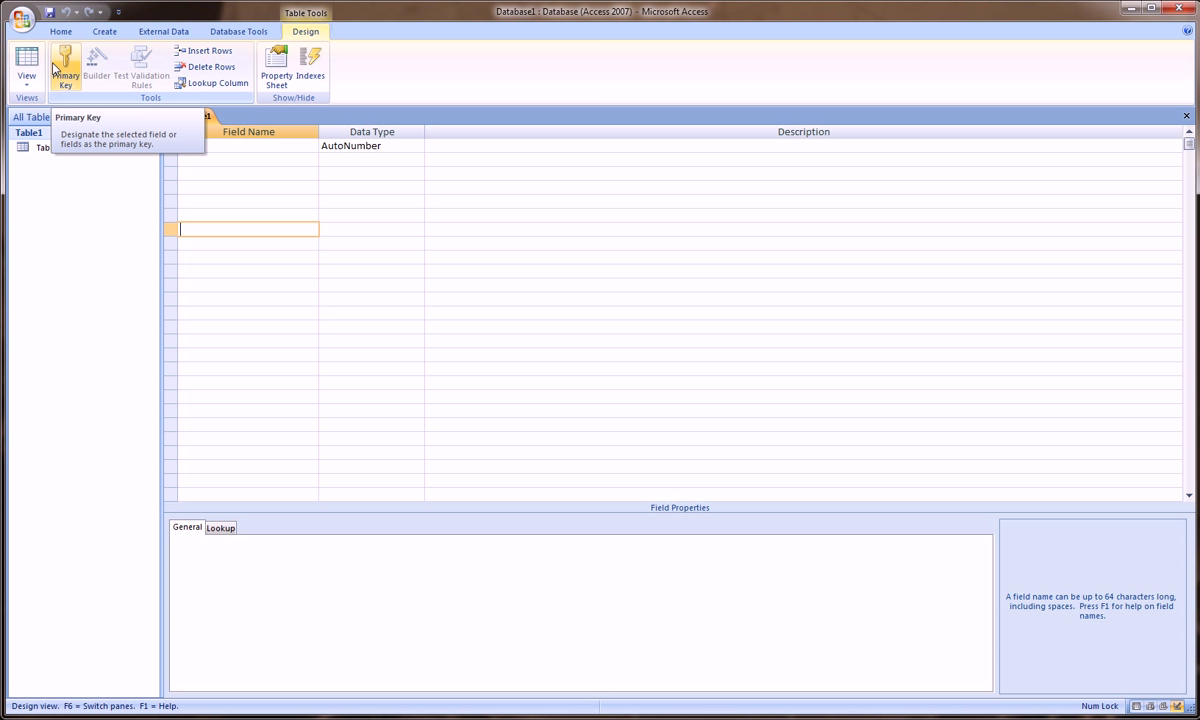
click(244, 160)
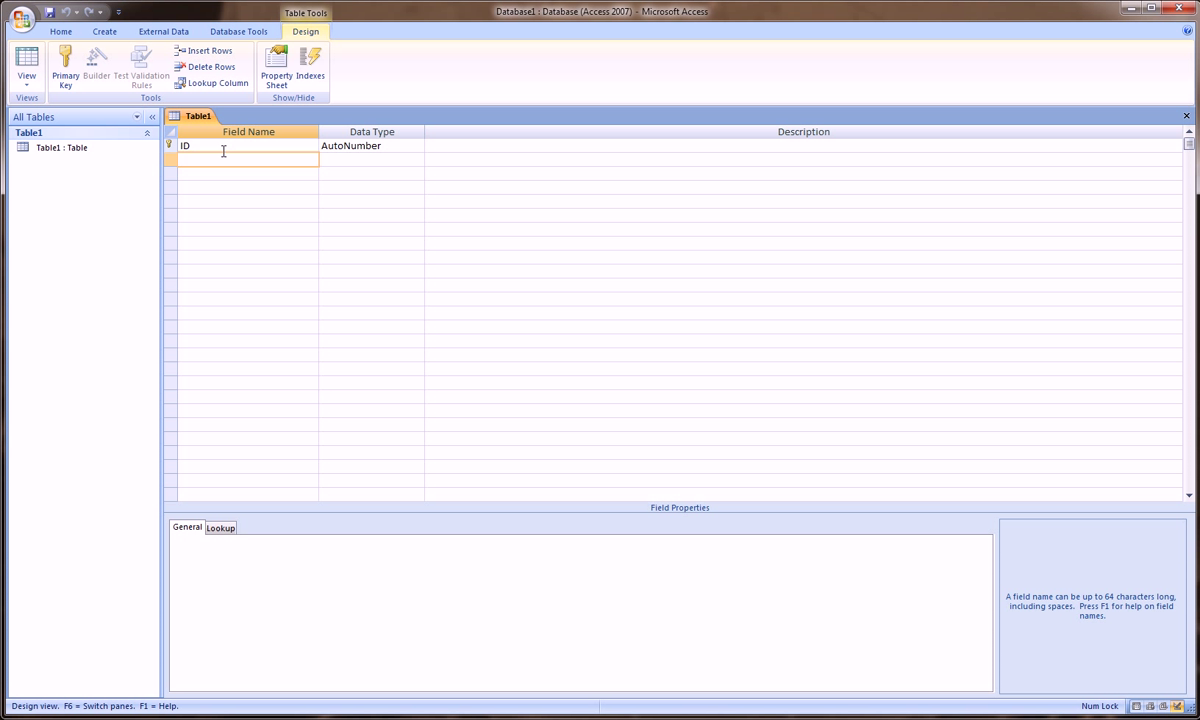
click(223, 147)
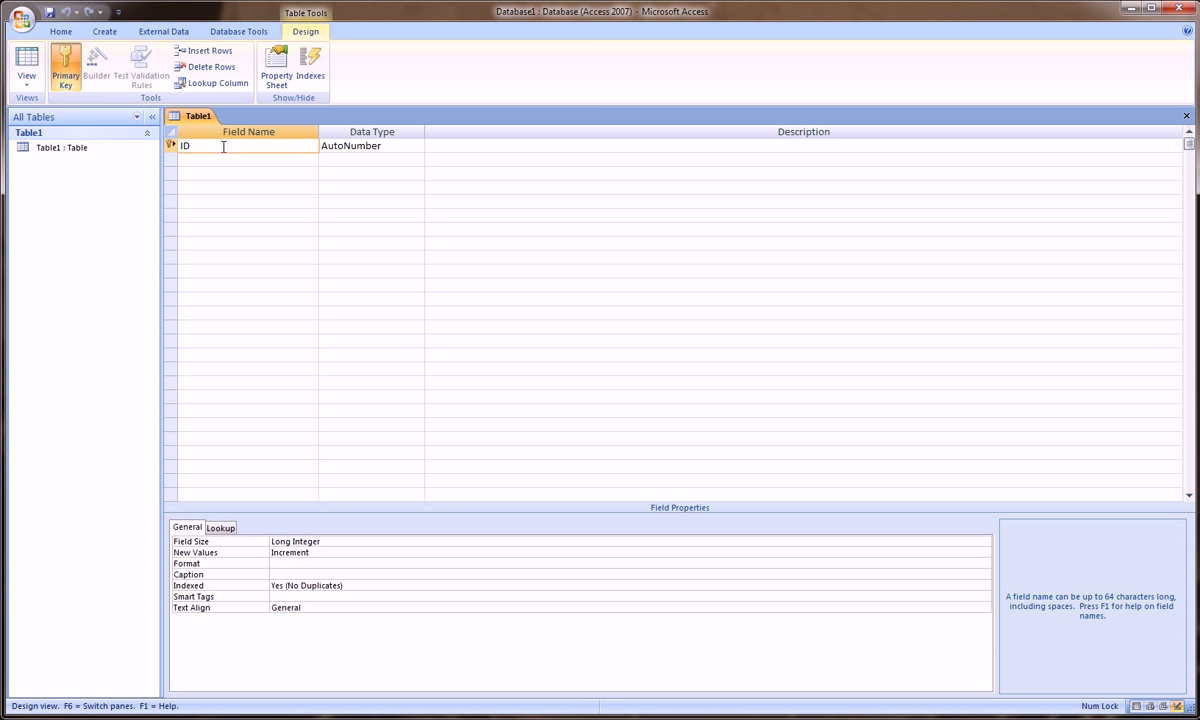
Step: Keep AutoNumber as the ID field's data type
click(330, 146)
click(418, 147)
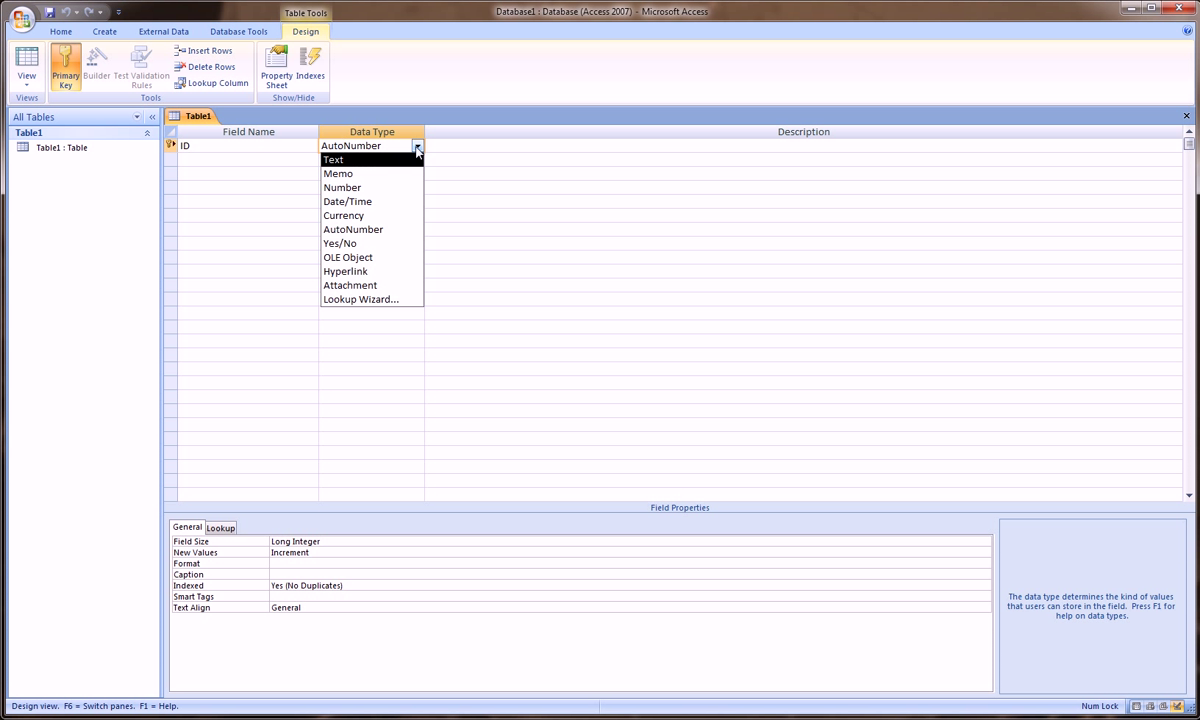
click(388, 230)
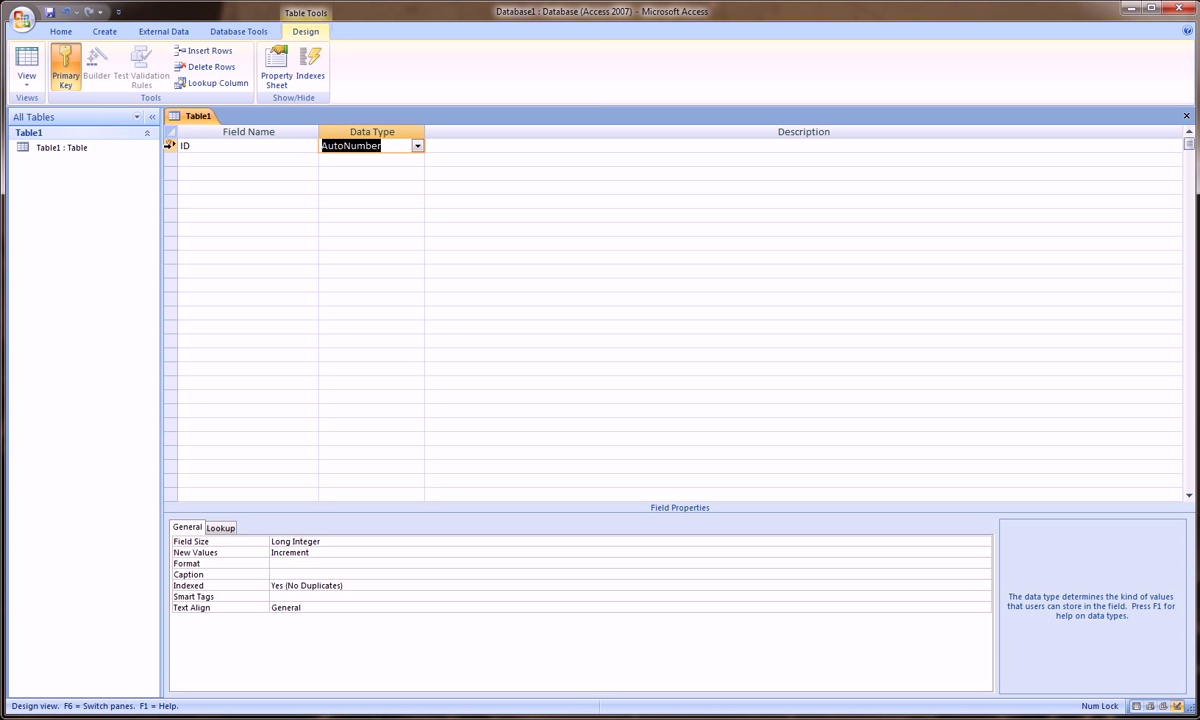
Step: Remove the primary key from the ID field
right_click(169, 145)
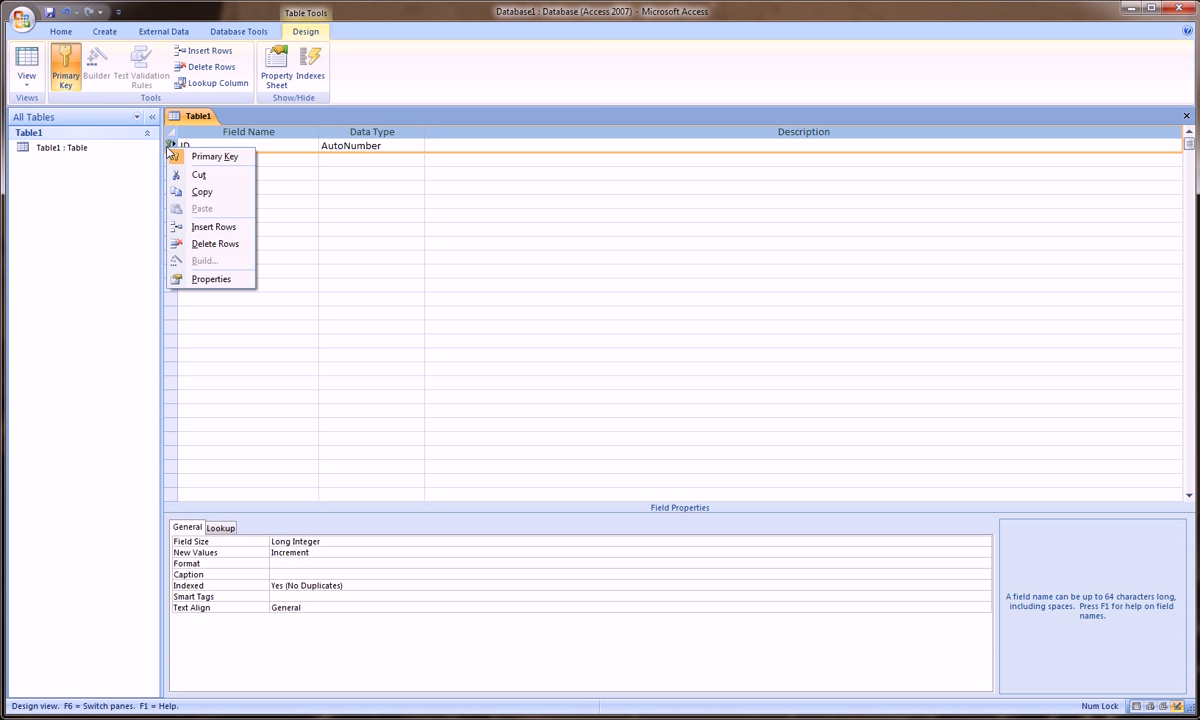
click(215, 157)
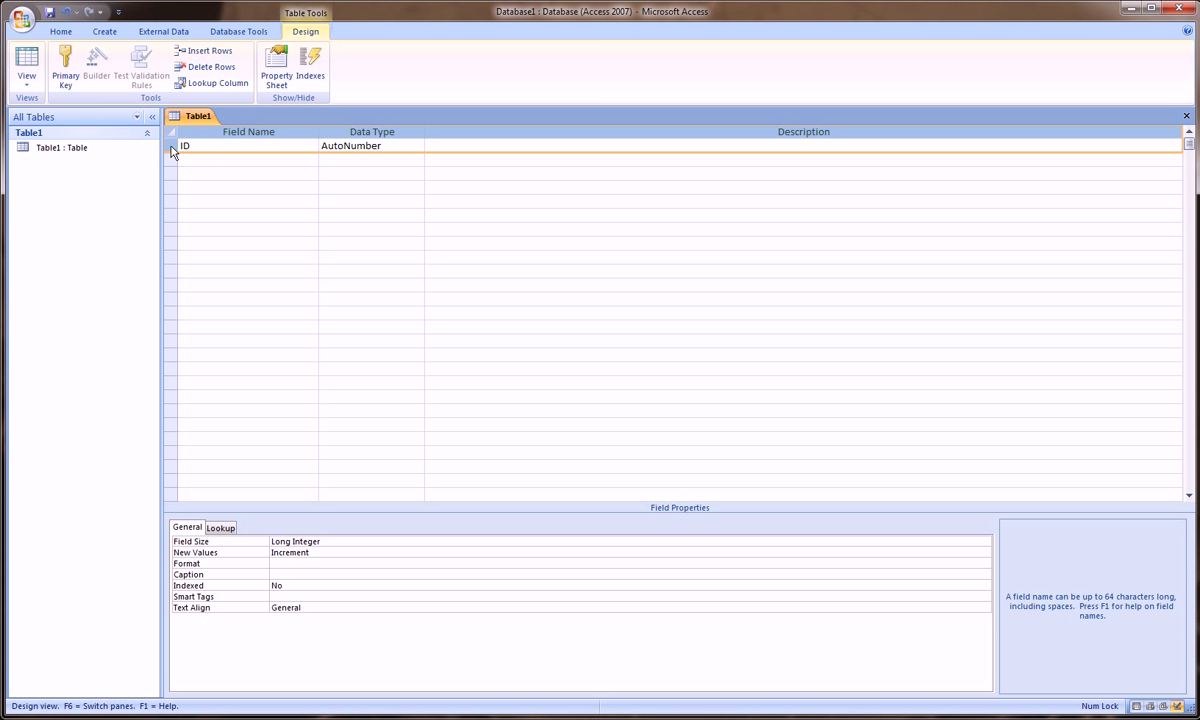
right_click(173, 150)
Step: Set the AutoNumber ID field back as the table's primary key
click(195, 157)
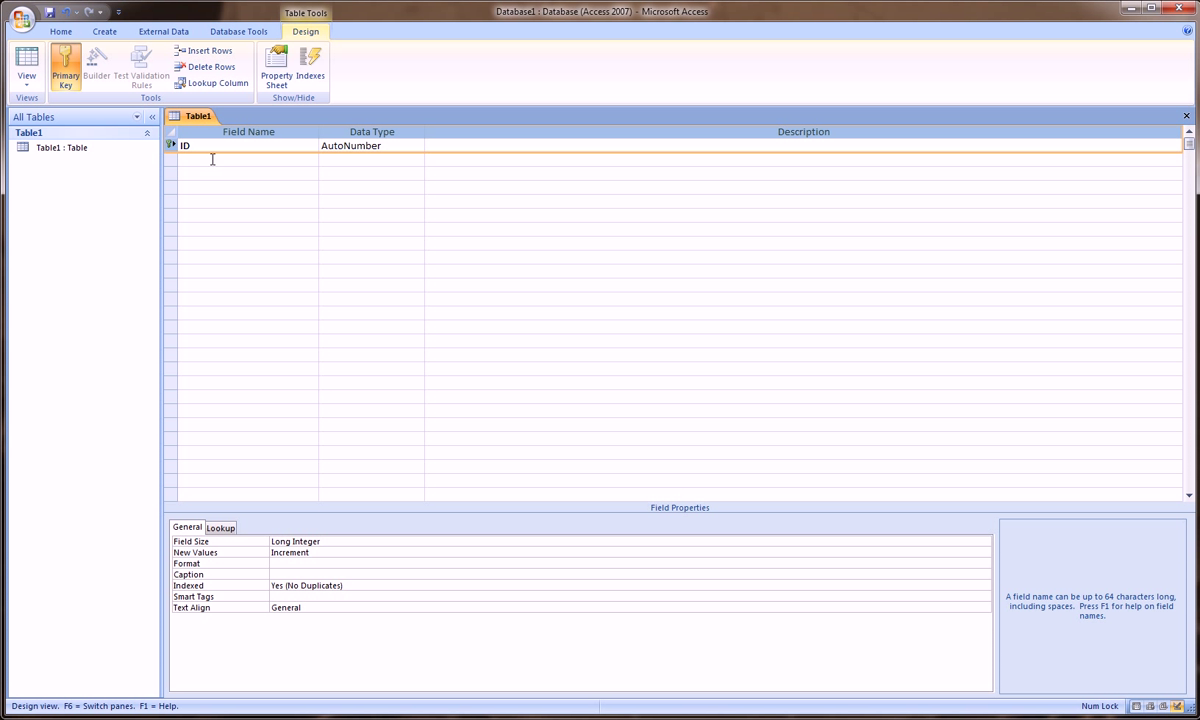
Step: Add a First Name Text field with field size 25
click(212, 159)
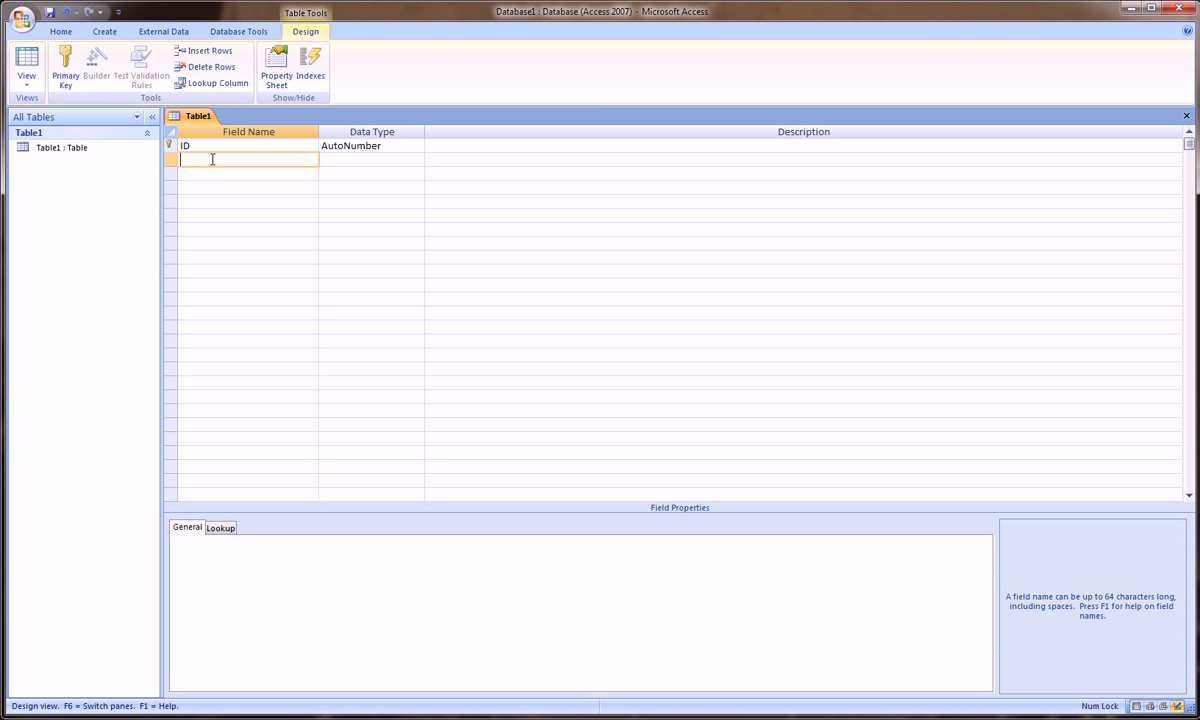
text(First Name)
key(Tab)
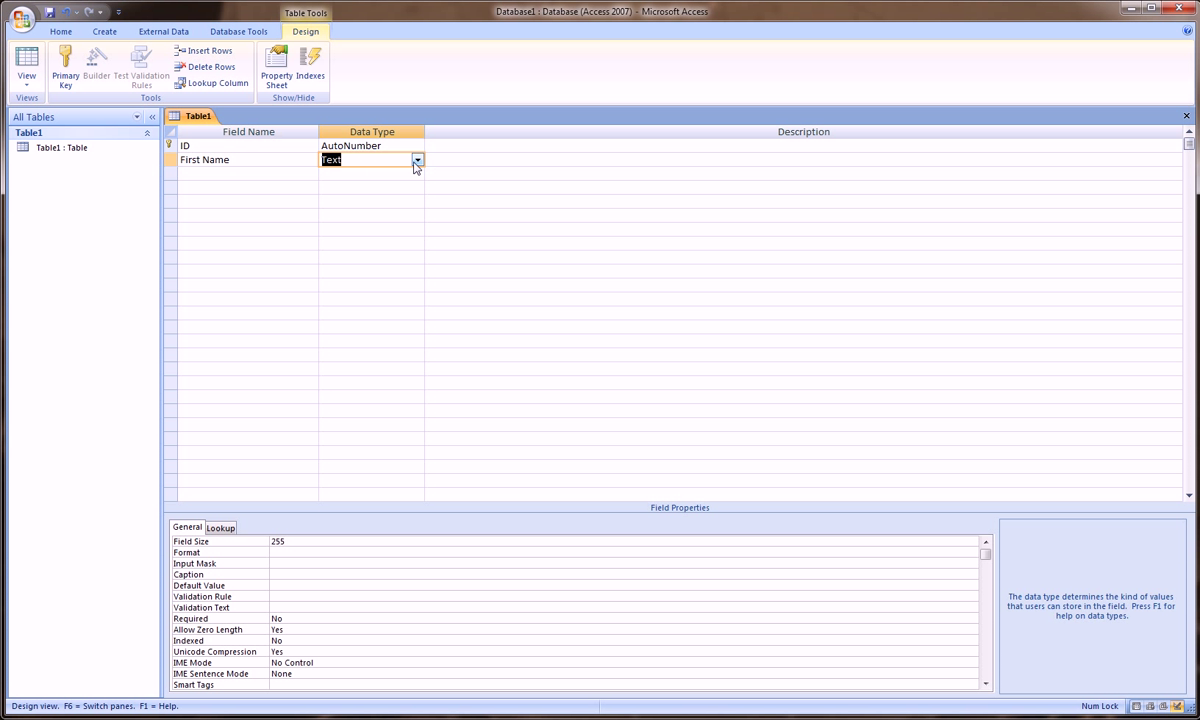
click(417, 161)
click(380, 172)
click(293, 542)
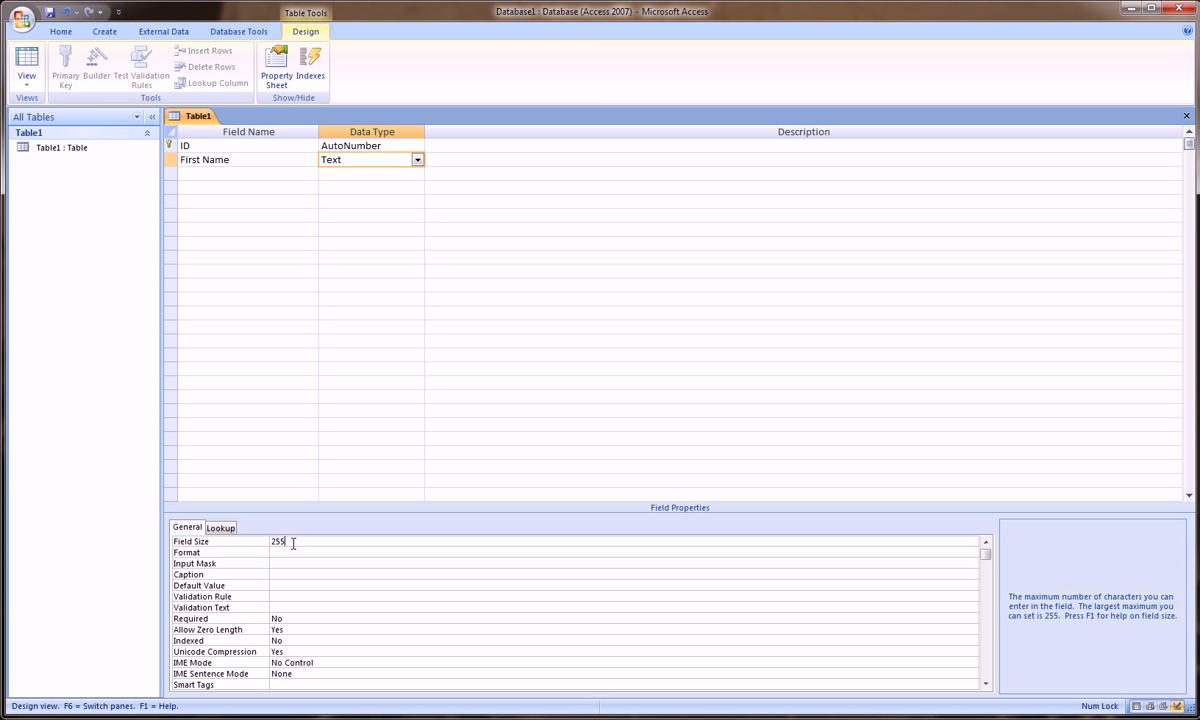
key(BackSpace)
double_click(276, 542)
Step: Add a Last Name Text field with field size 25
click(228, 174)
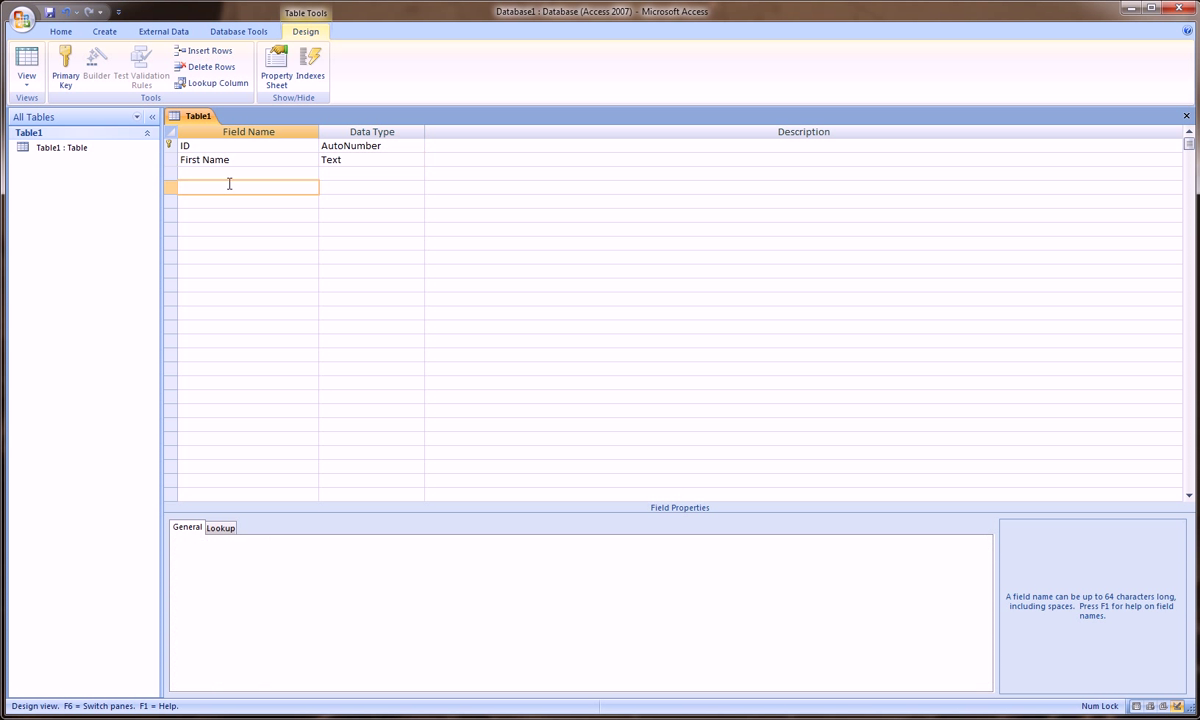
text(Laste)
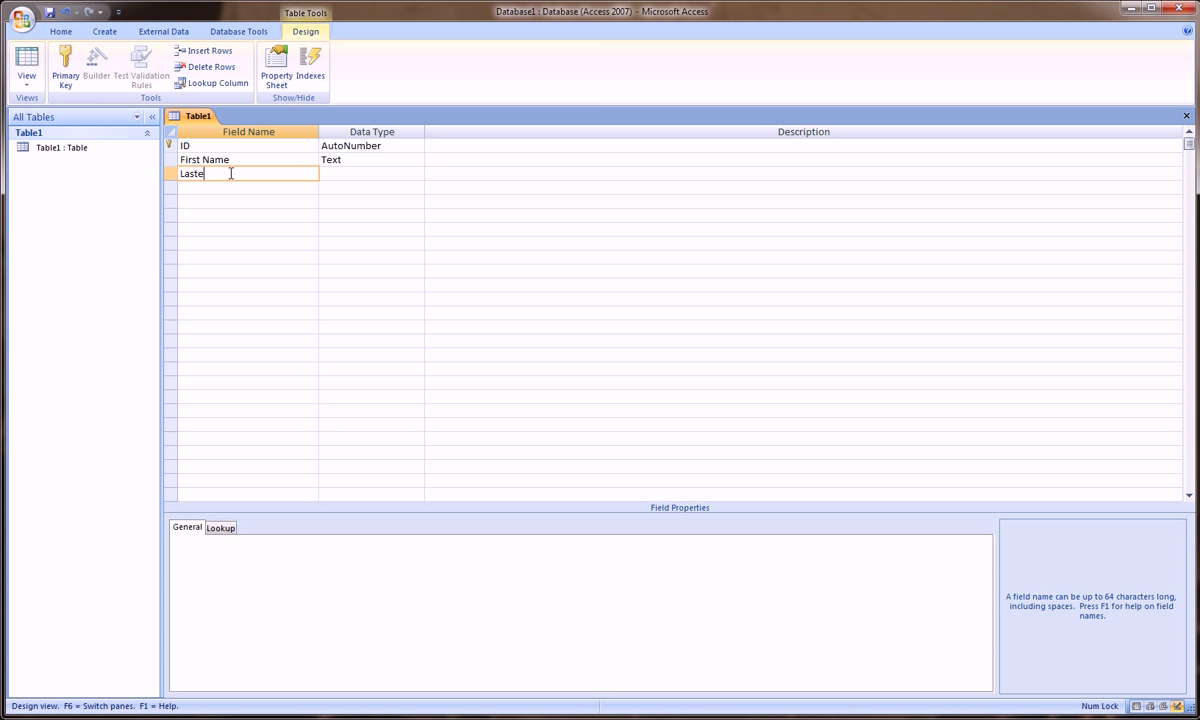
key(BackSpace)
text(Name)
key(Tab)
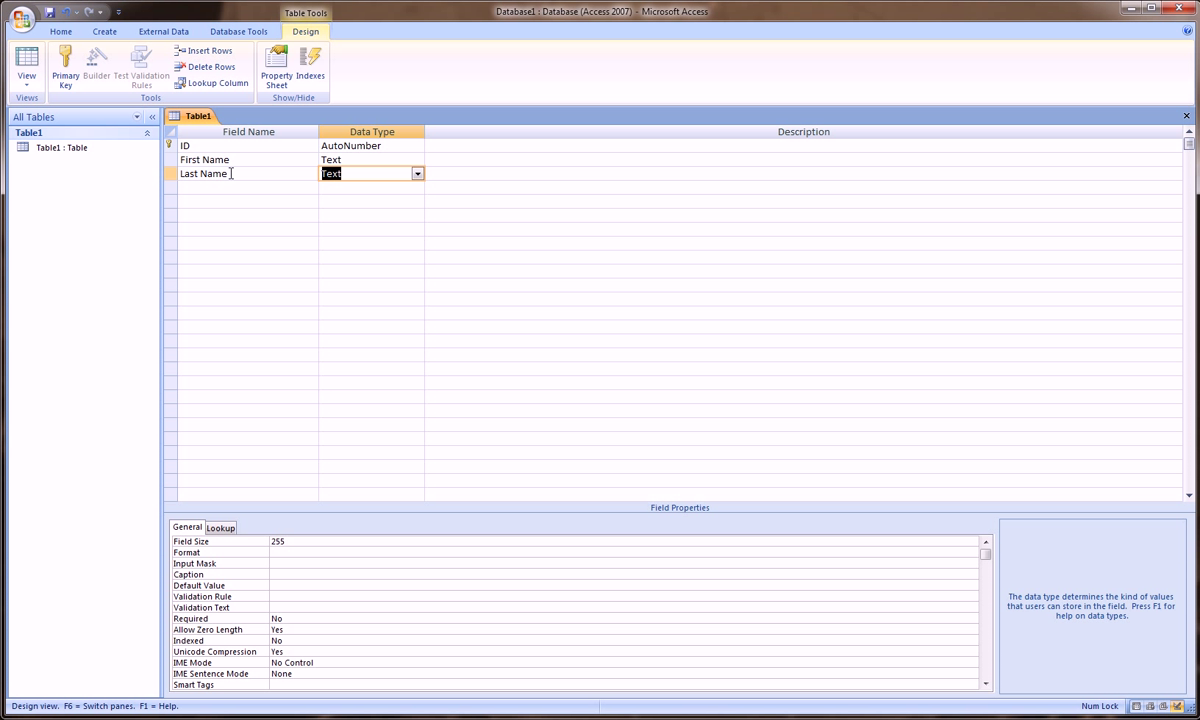
click(306, 543)
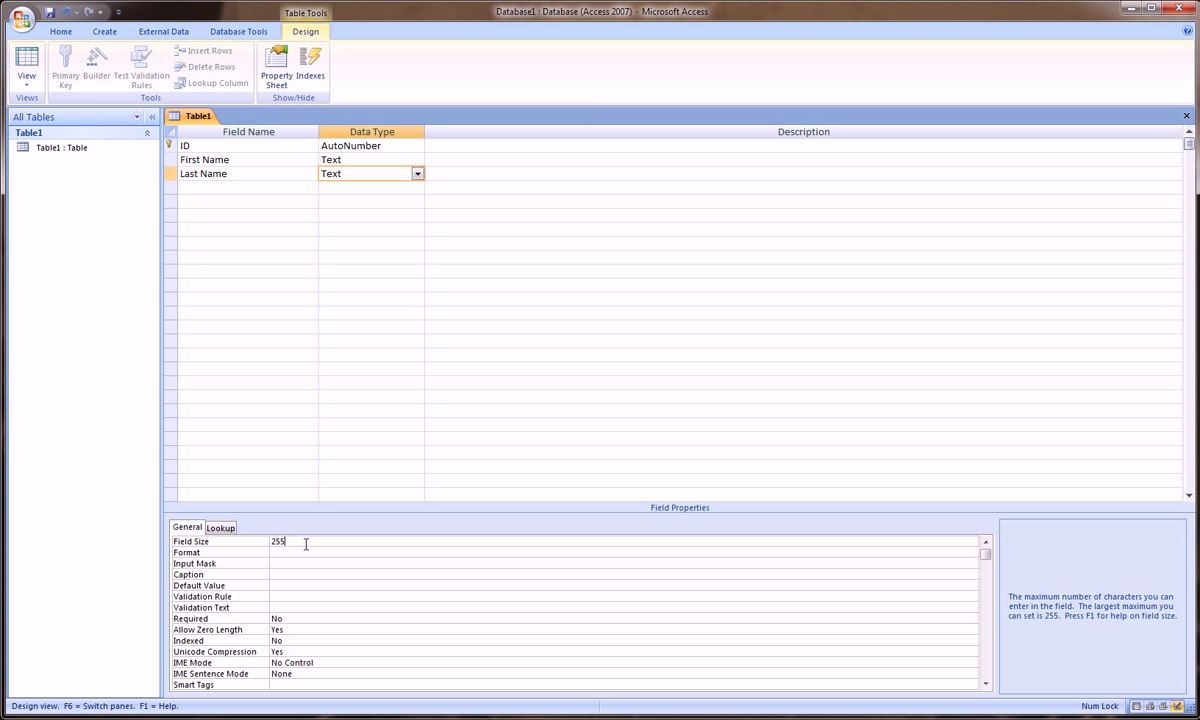
key(BackSpace)
Step: Add a DOB field of type Date/Time and name the next field Salary
click(248, 187)
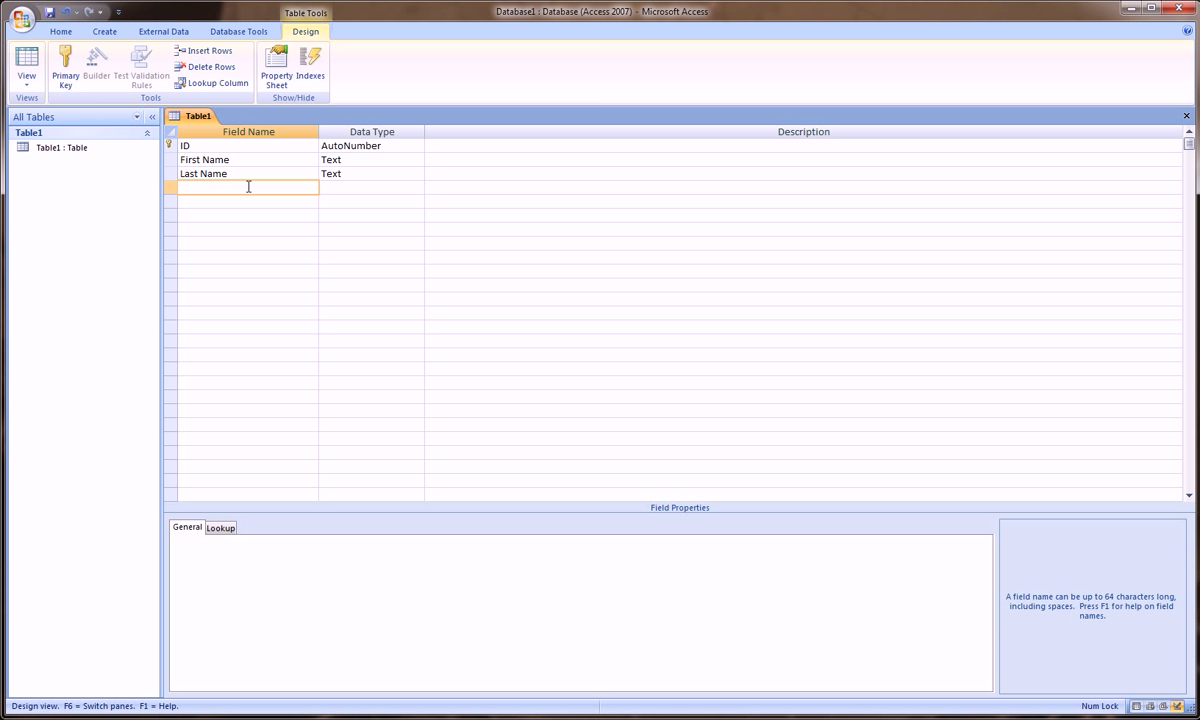
text(DOB)
key(Tab)
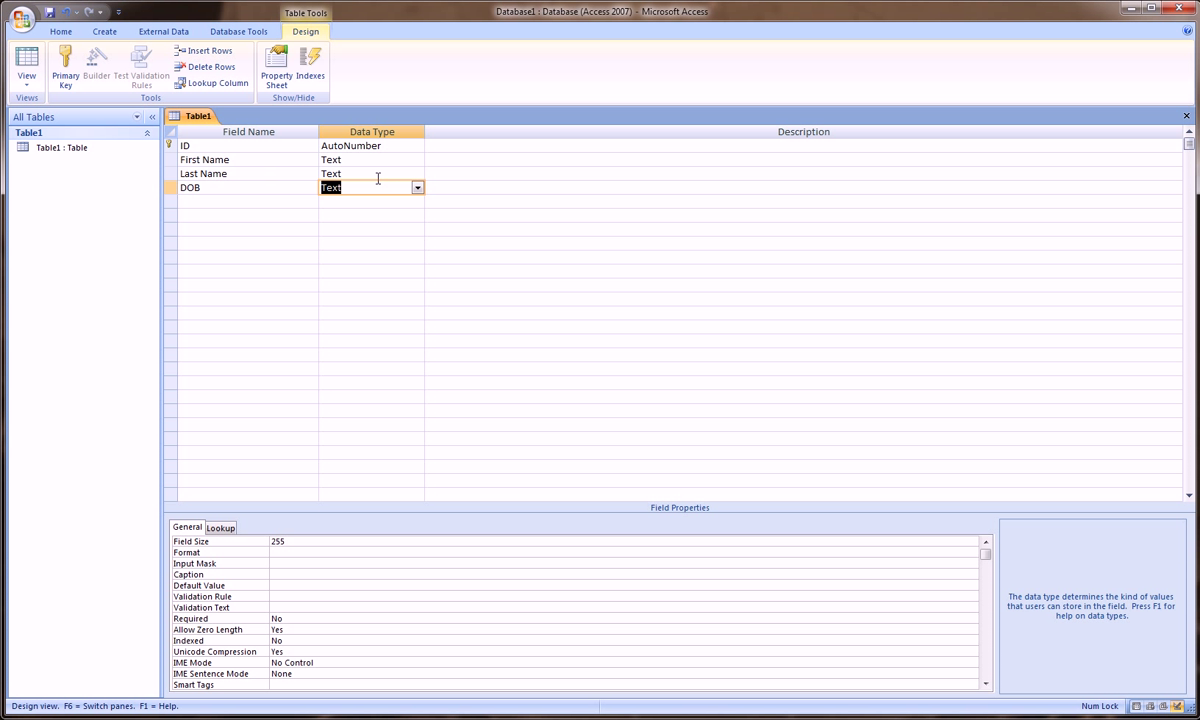
click(417, 188)
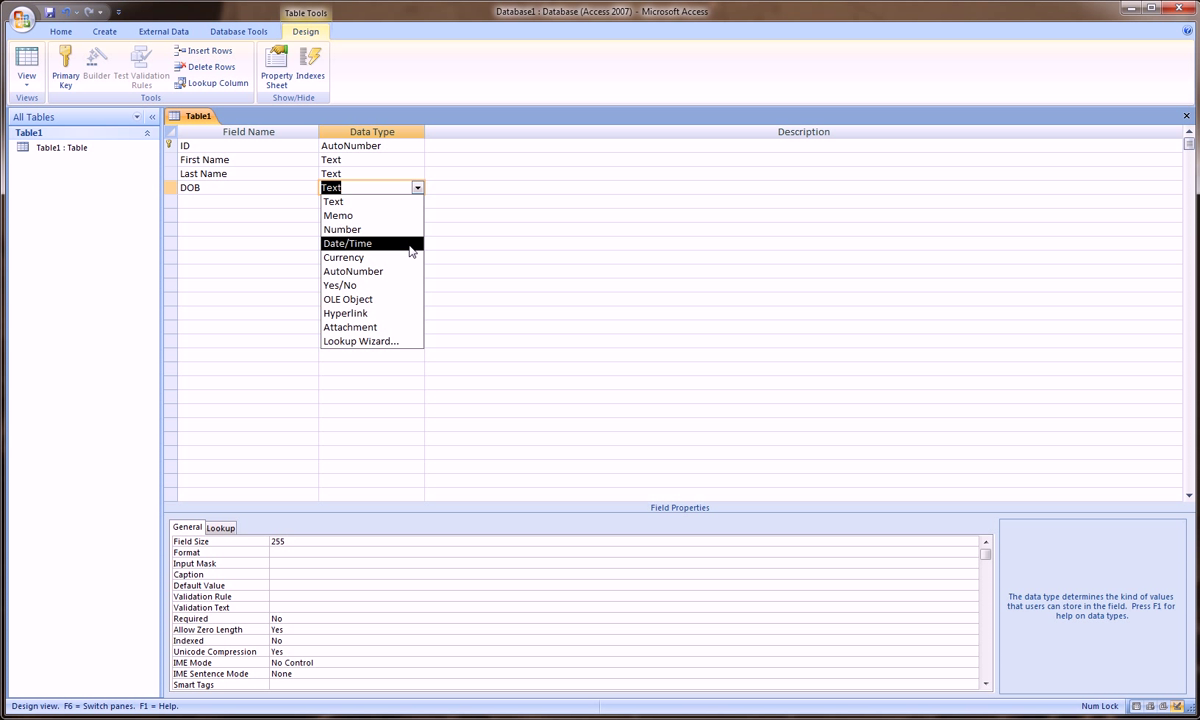
click(410, 244)
click(263, 202)
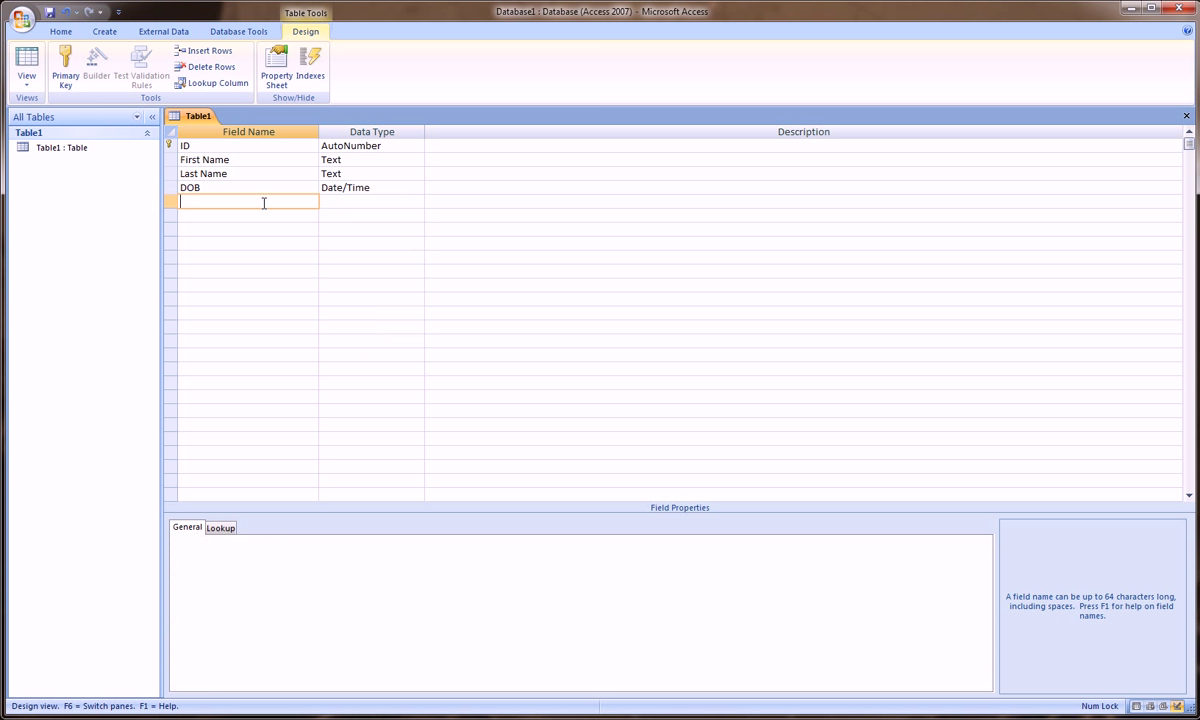
text(Salary)
Step: Make Salary Currency with Currency format and 0 decimal places, then name the next field Picture
click(343, 201)
click(417, 202)
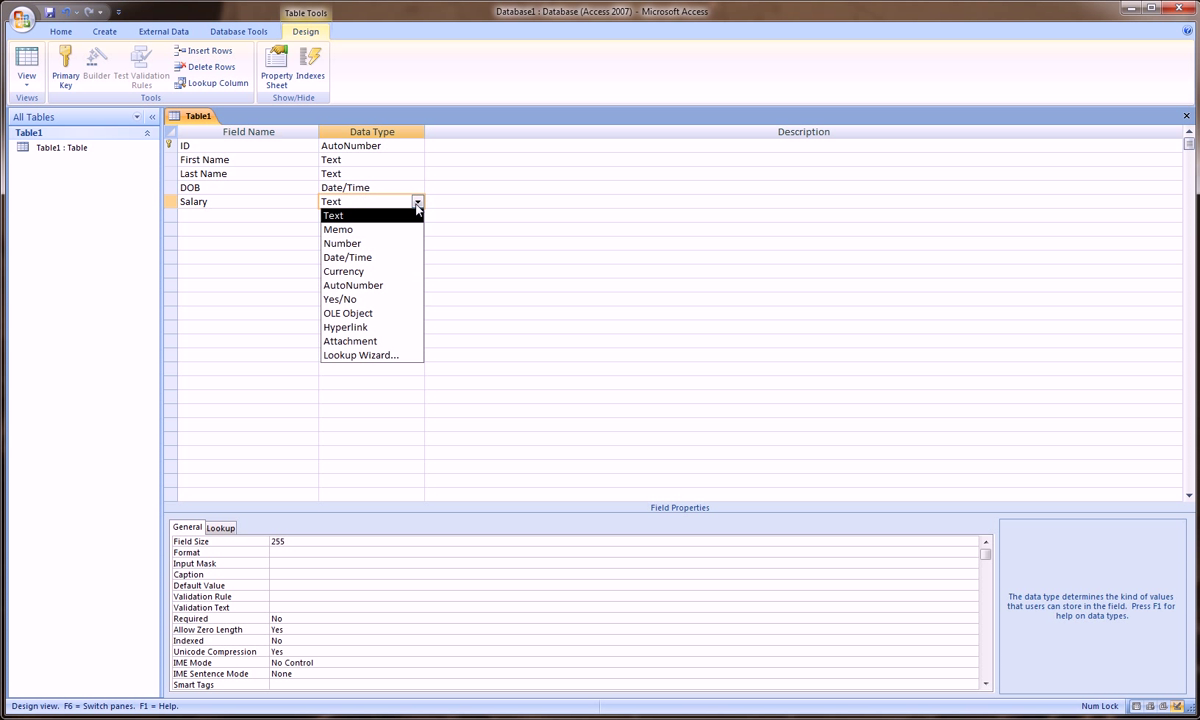
click(410, 271)
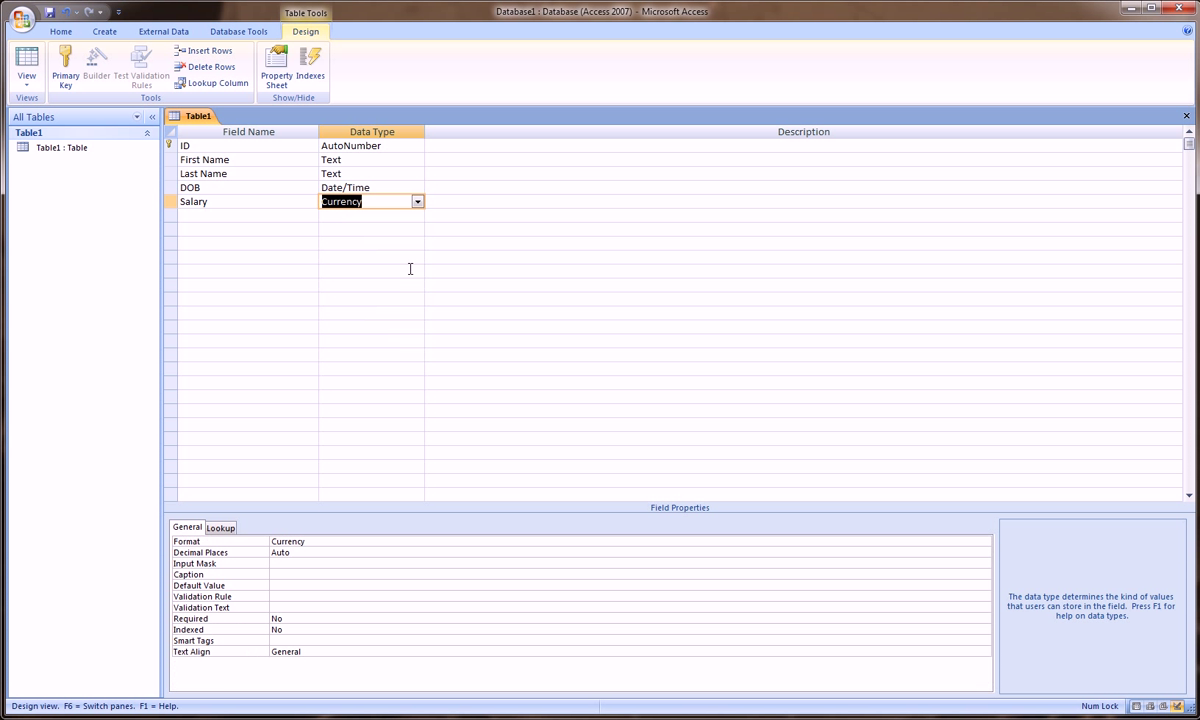
click(319, 552)
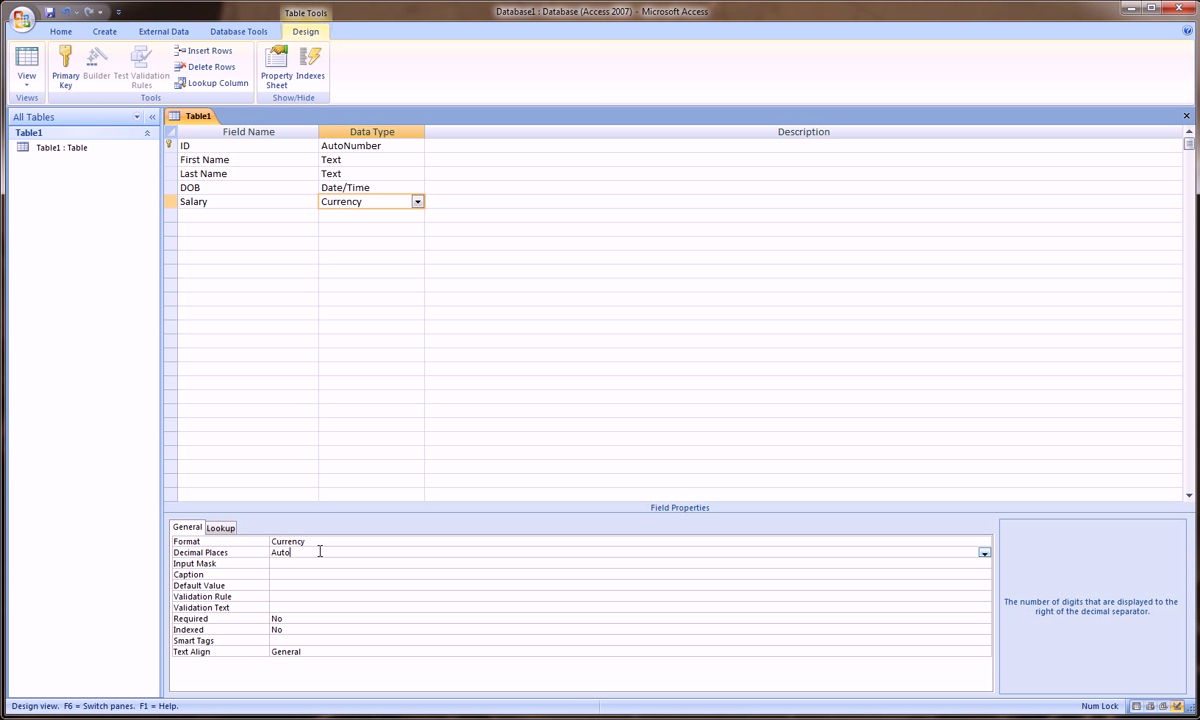
click(984, 553)
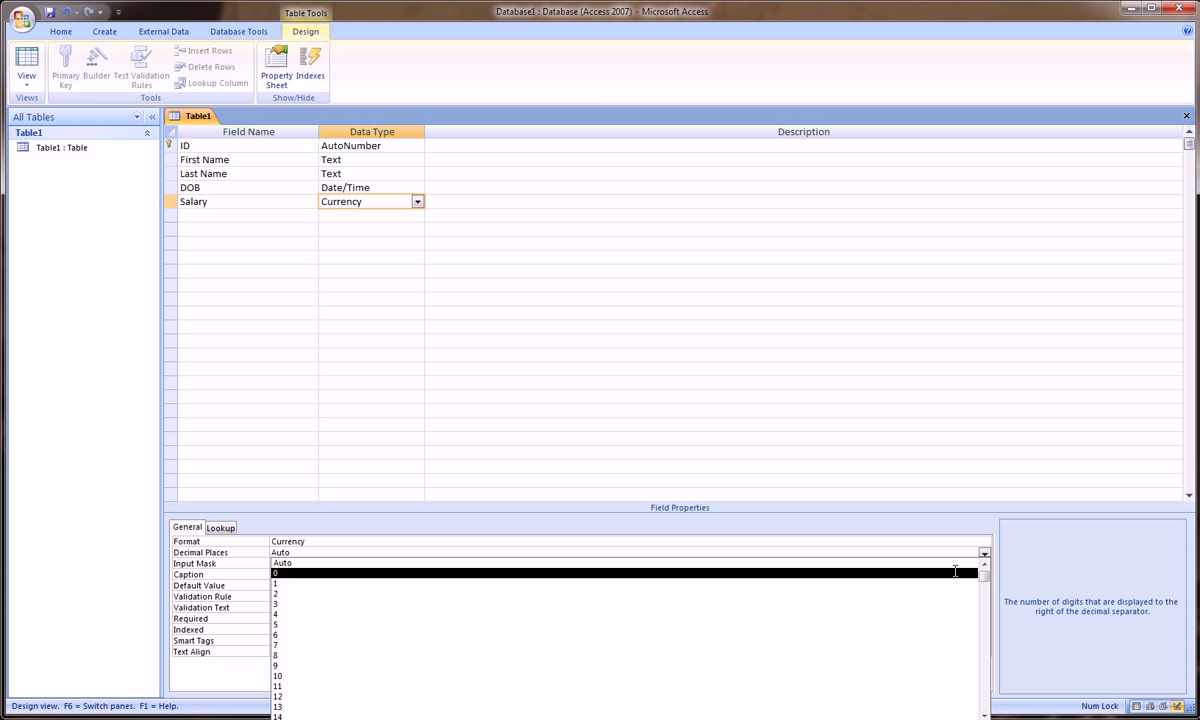
click(955, 572)
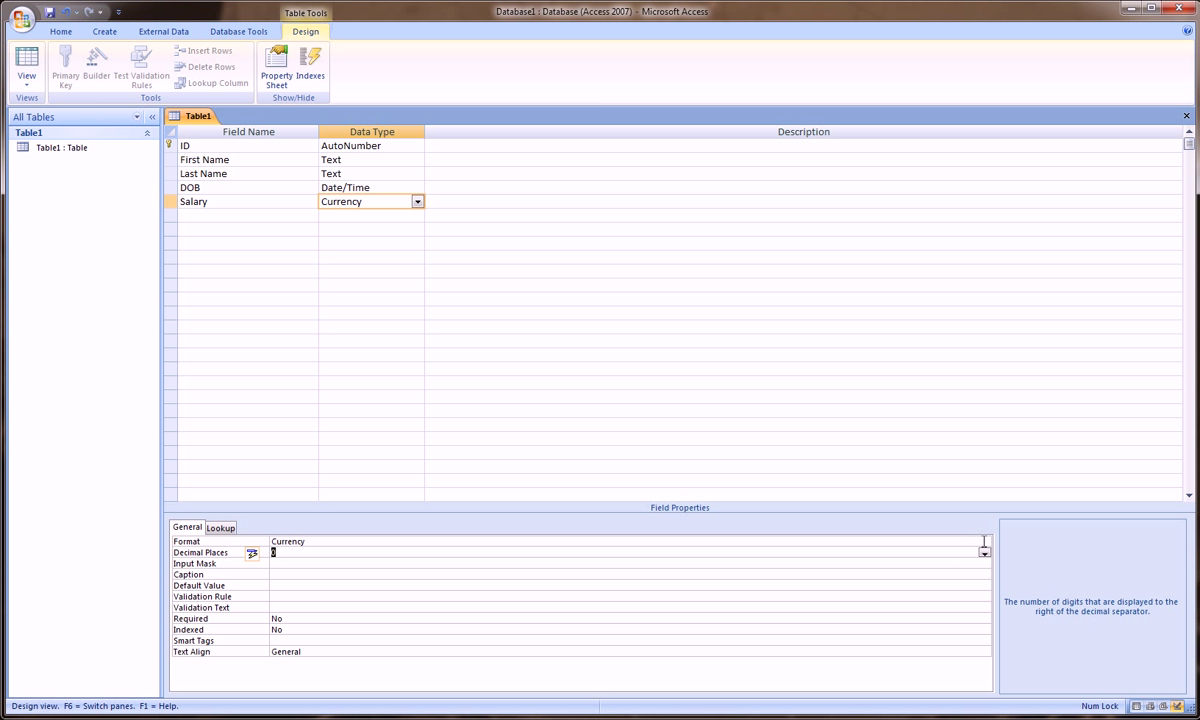
click(984, 542)
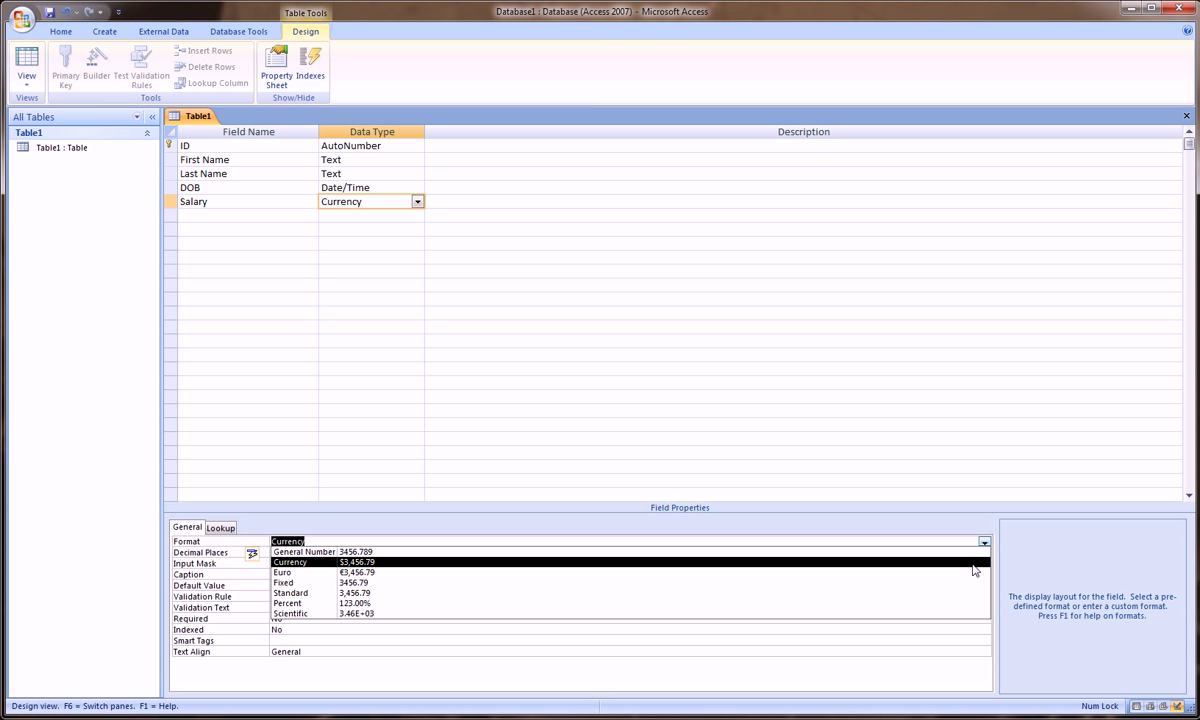
click(971, 563)
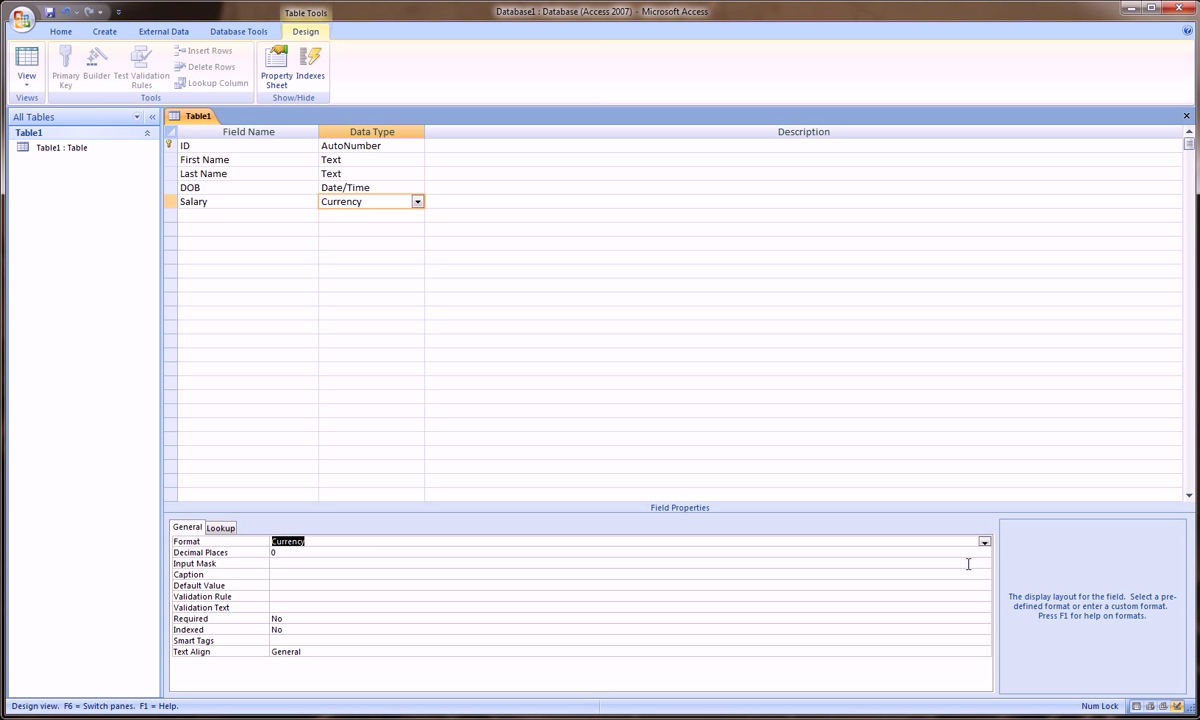
click(285, 215)
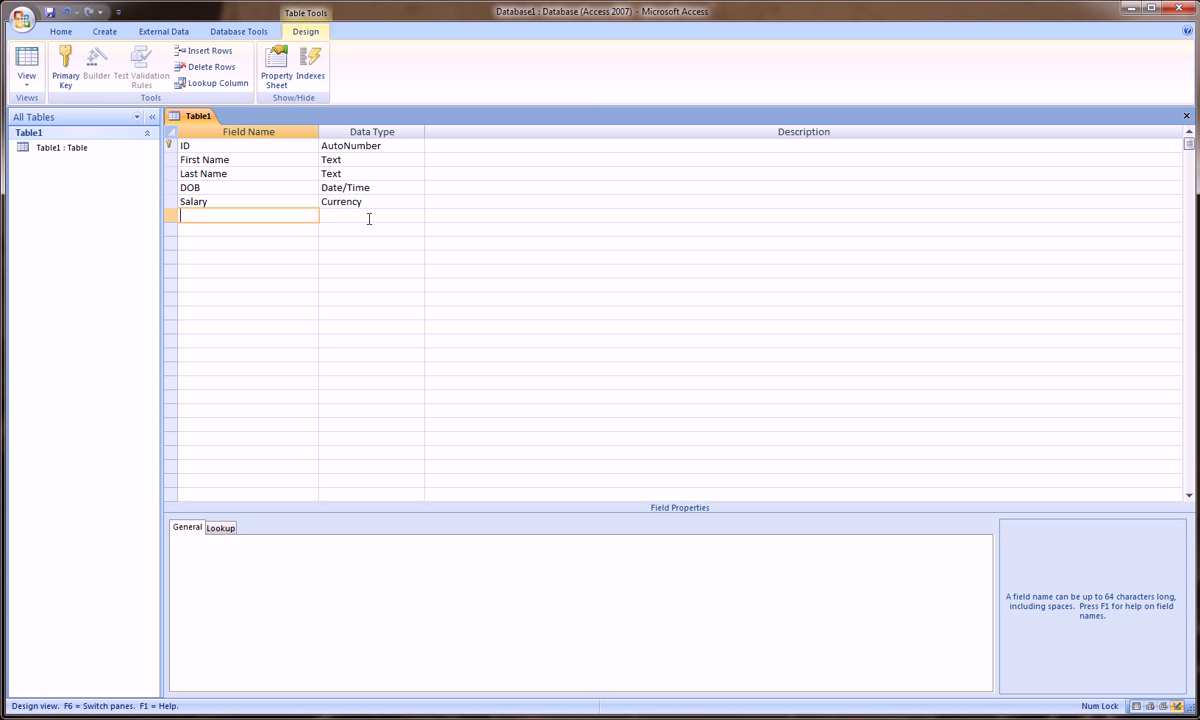
text(Picture)
Step: Set the Picture field's data type to Attachment
click(369, 218)
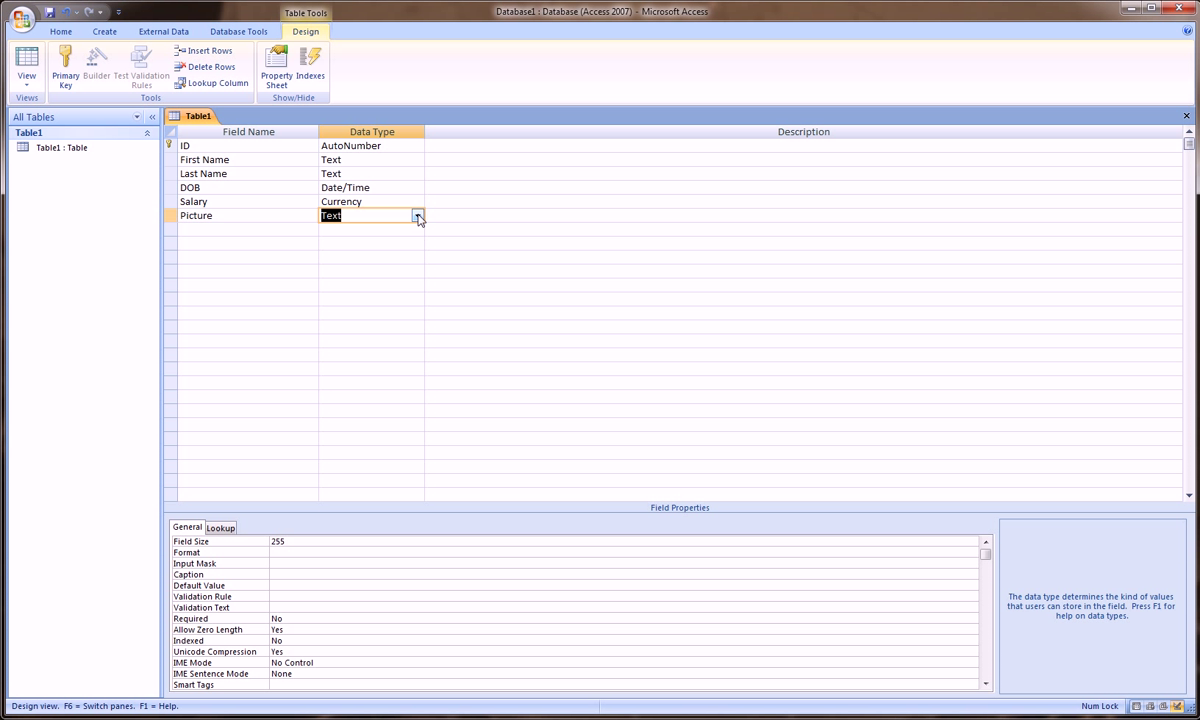
click(418, 217)
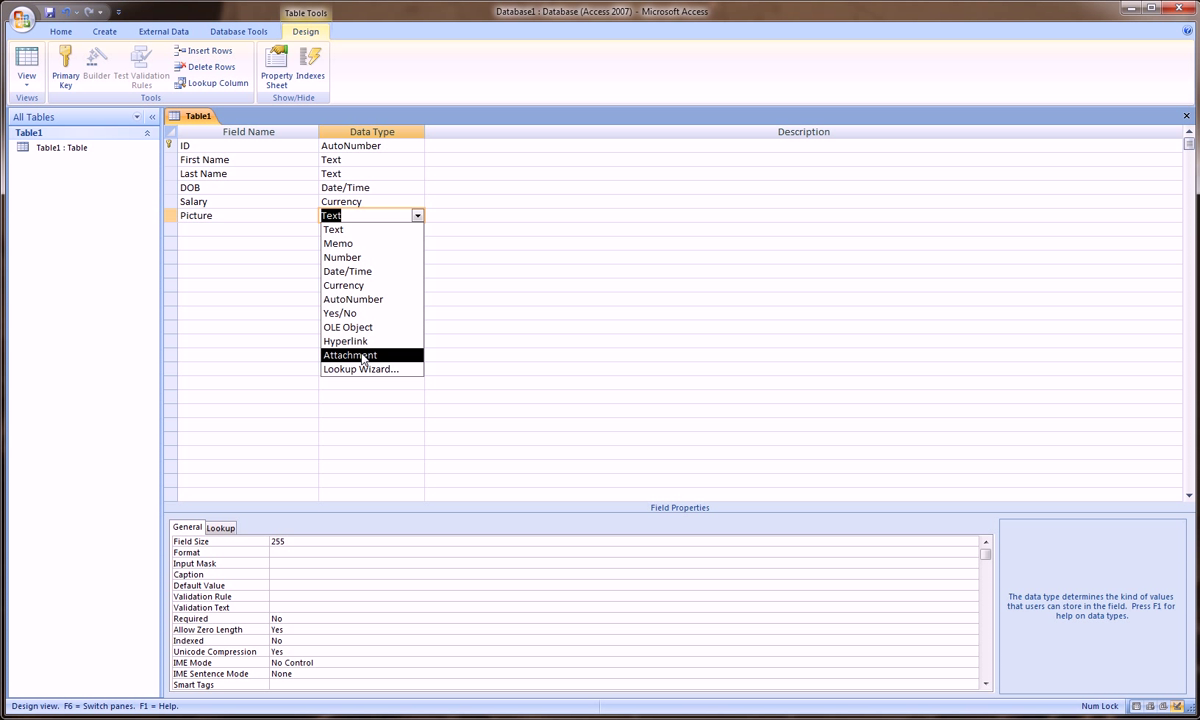
click(363, 356)
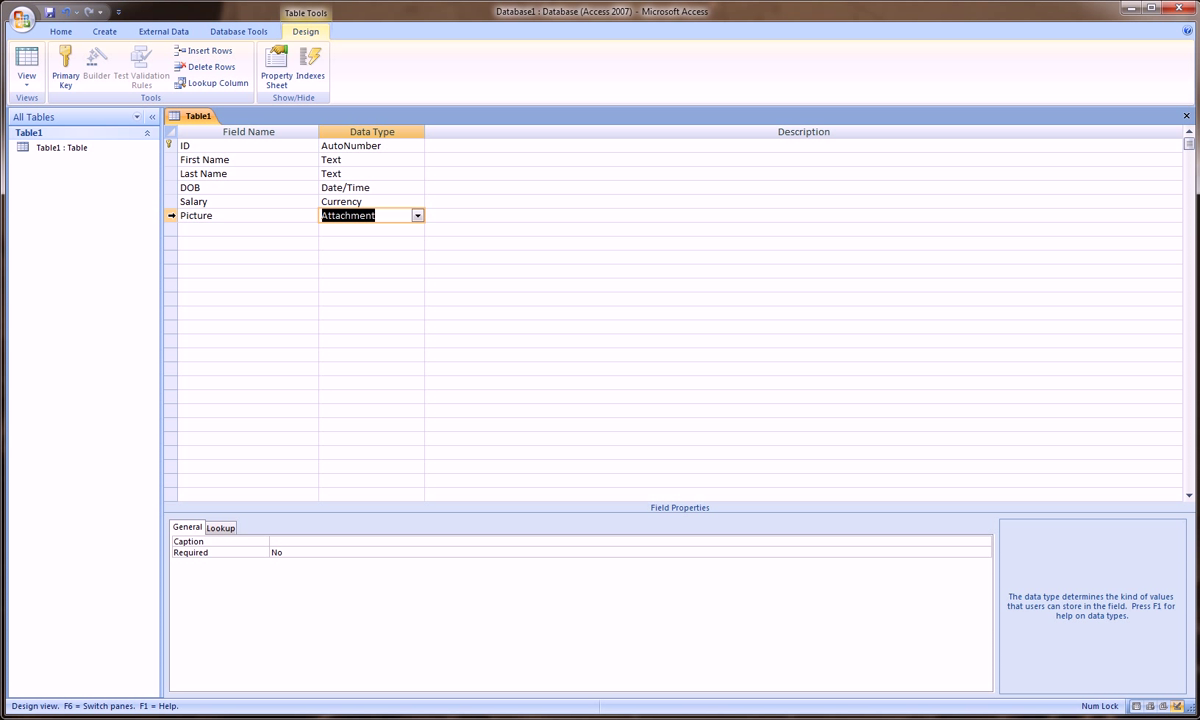
Step: Delete the Picture field row
click(171, 215)
right_click(171, 216)
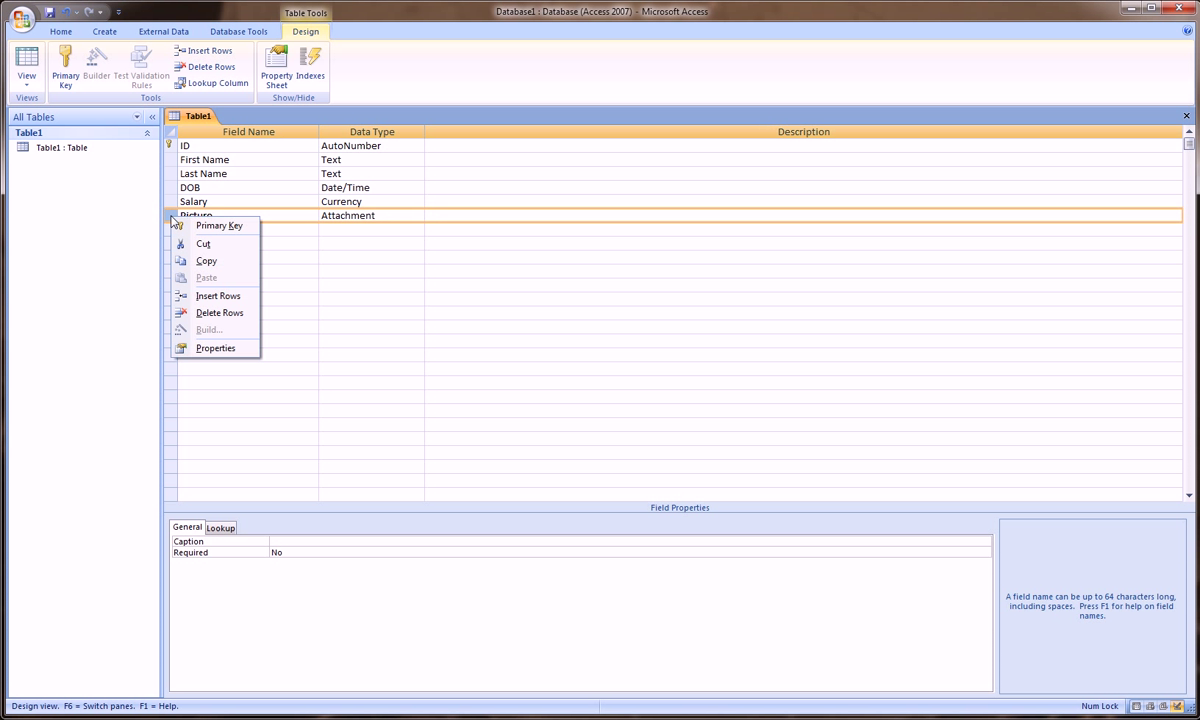
click(213, 313)
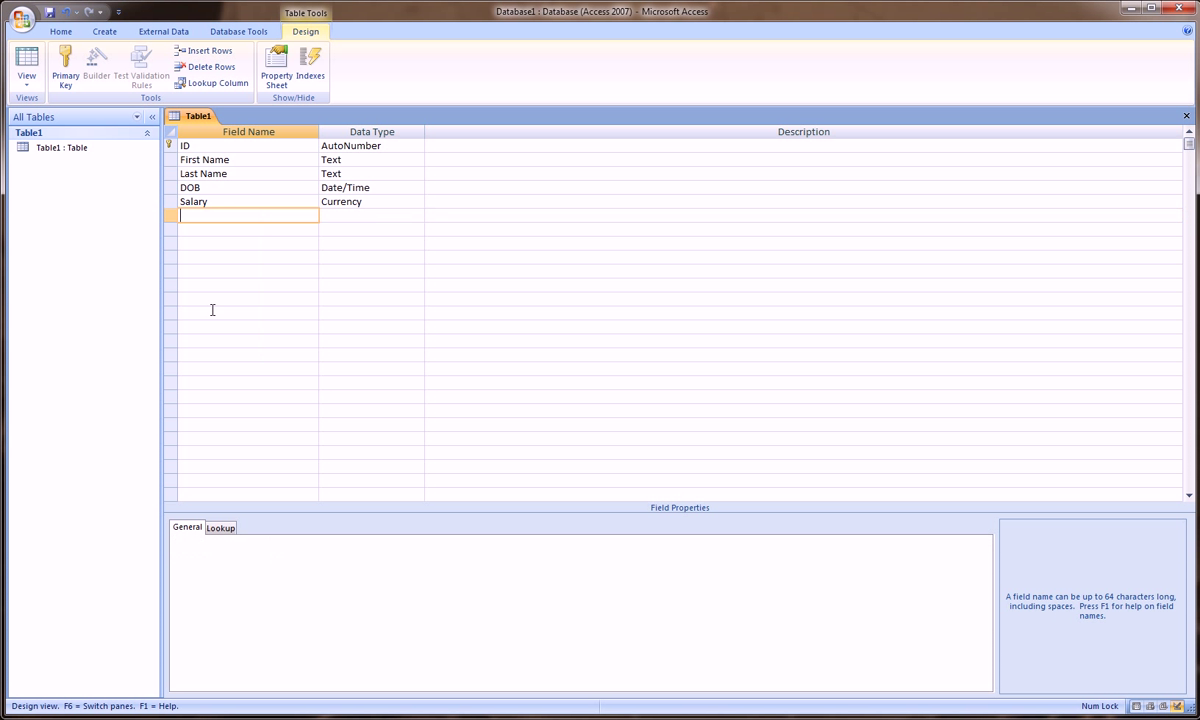
Step: Name the new field in the freed row Female
click(350, 214)
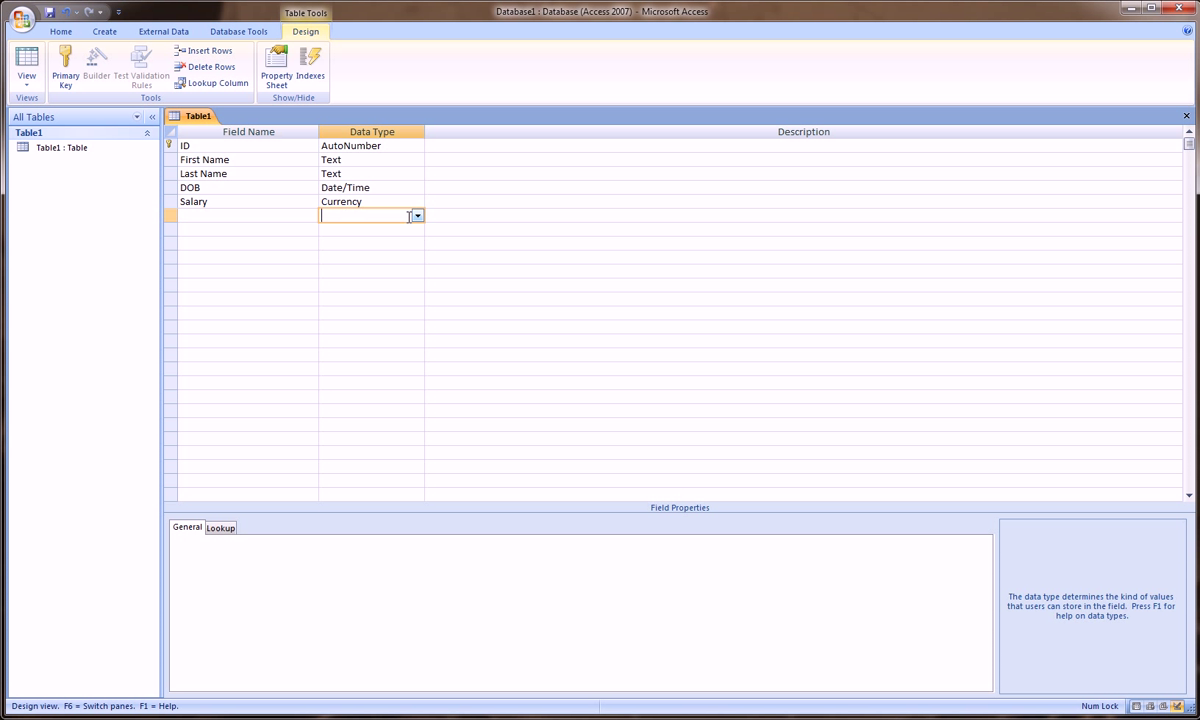
click(417, 217)
click(303, 214)
click(275, 217)
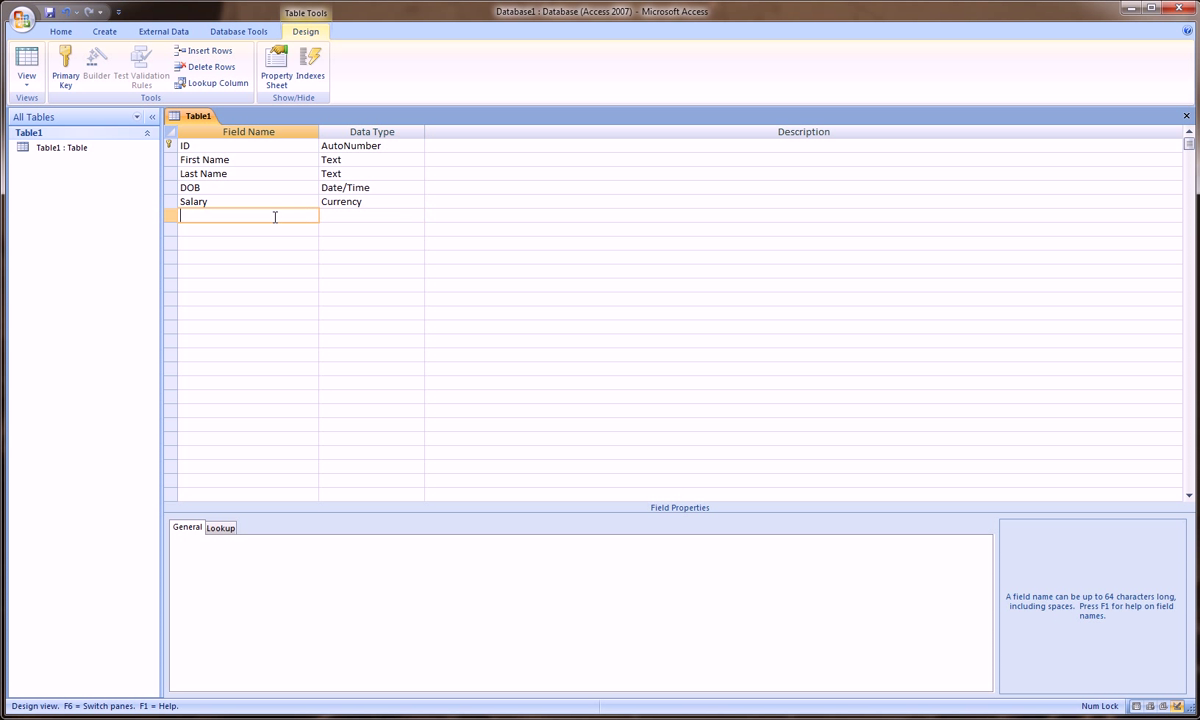
text(Female)
Step: Set the Female field's data type to Yes/No
click(405, 216)
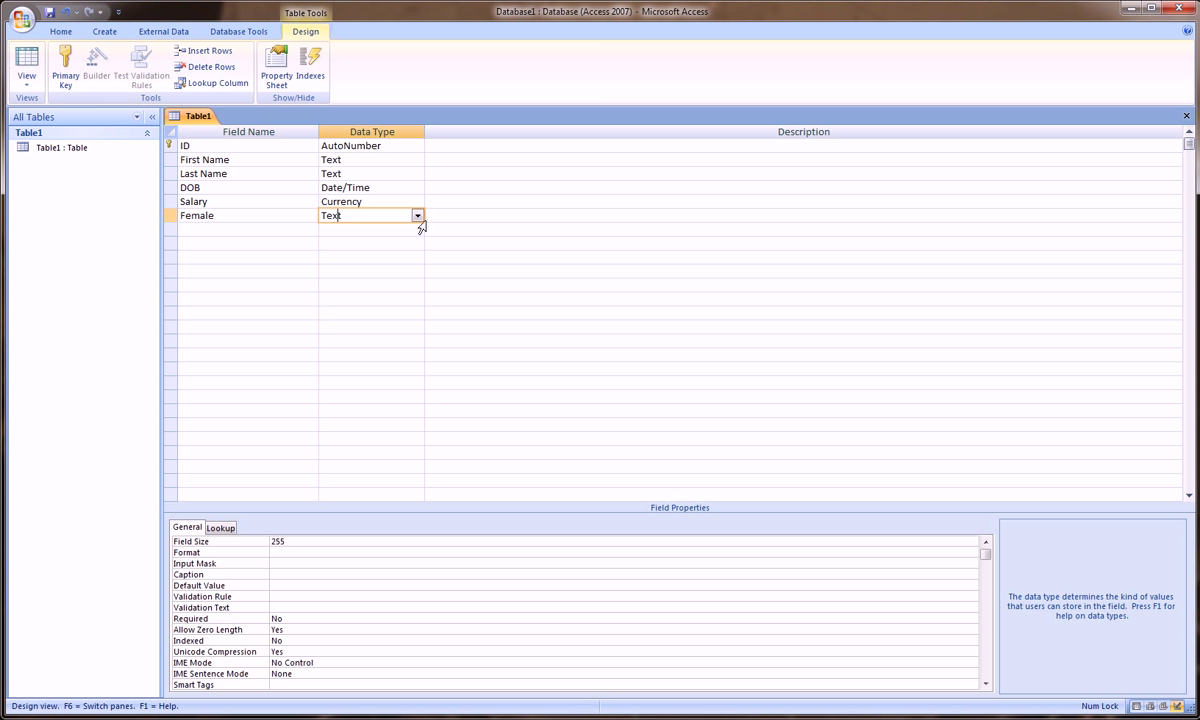
click(417, 216)
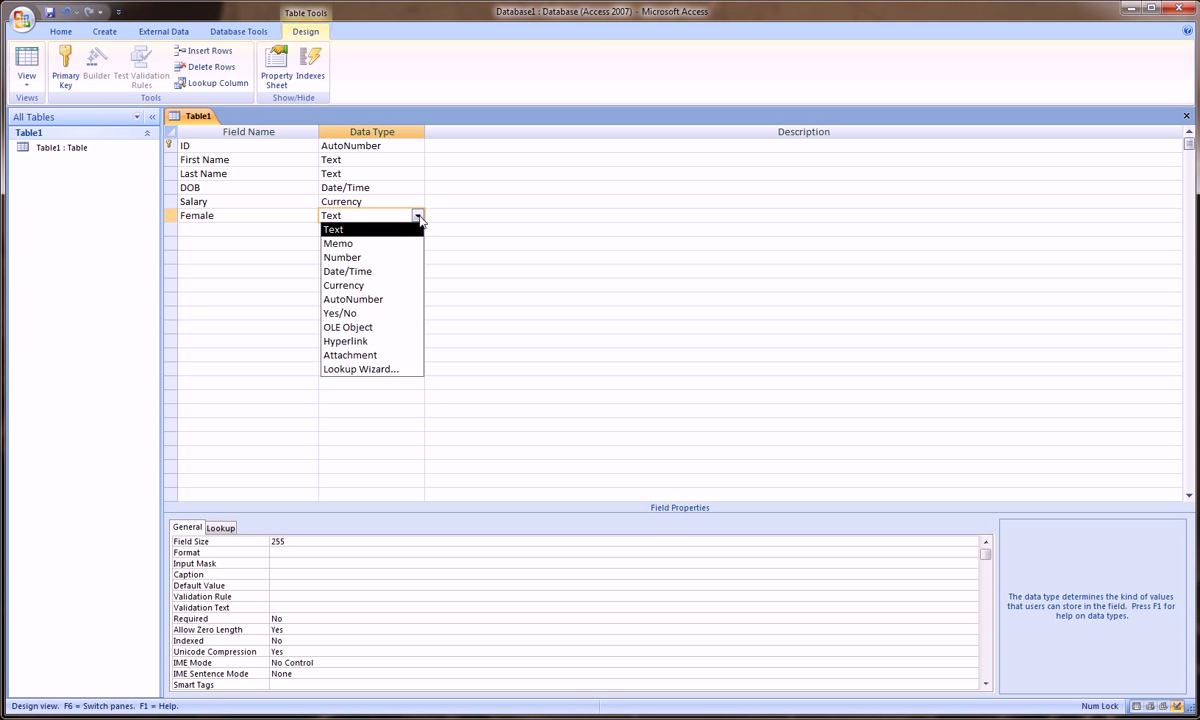
click(412, 313)
click(356, 230)
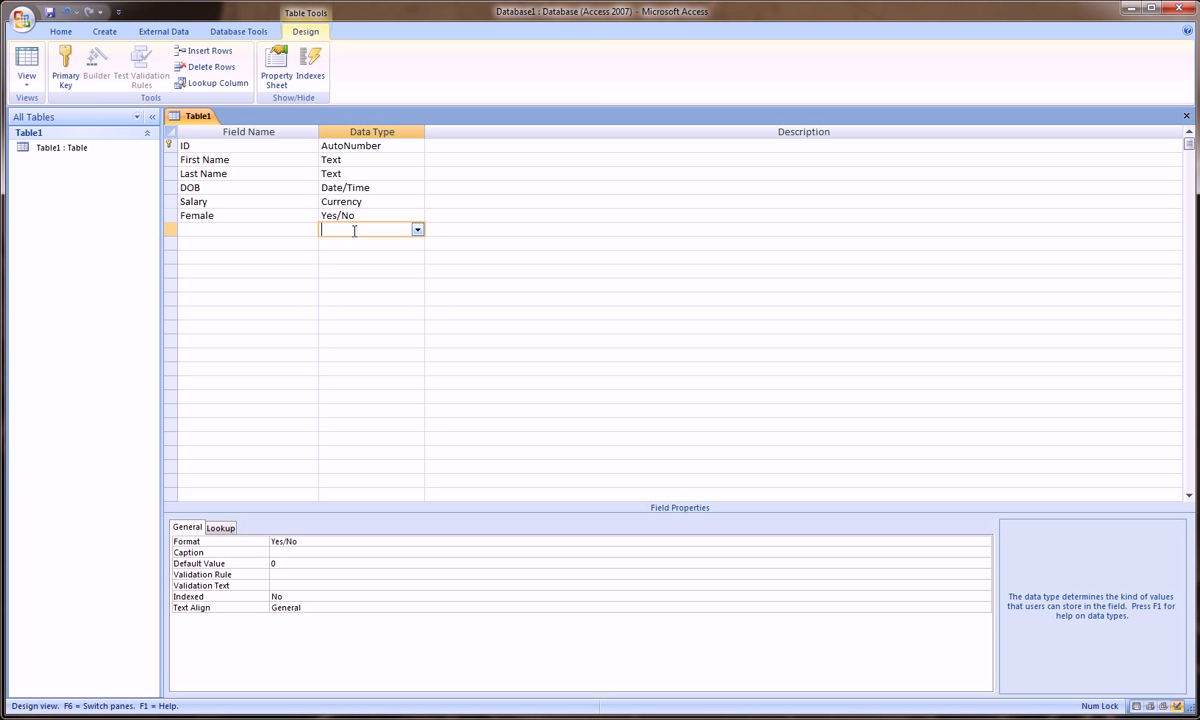
click(417, 230)
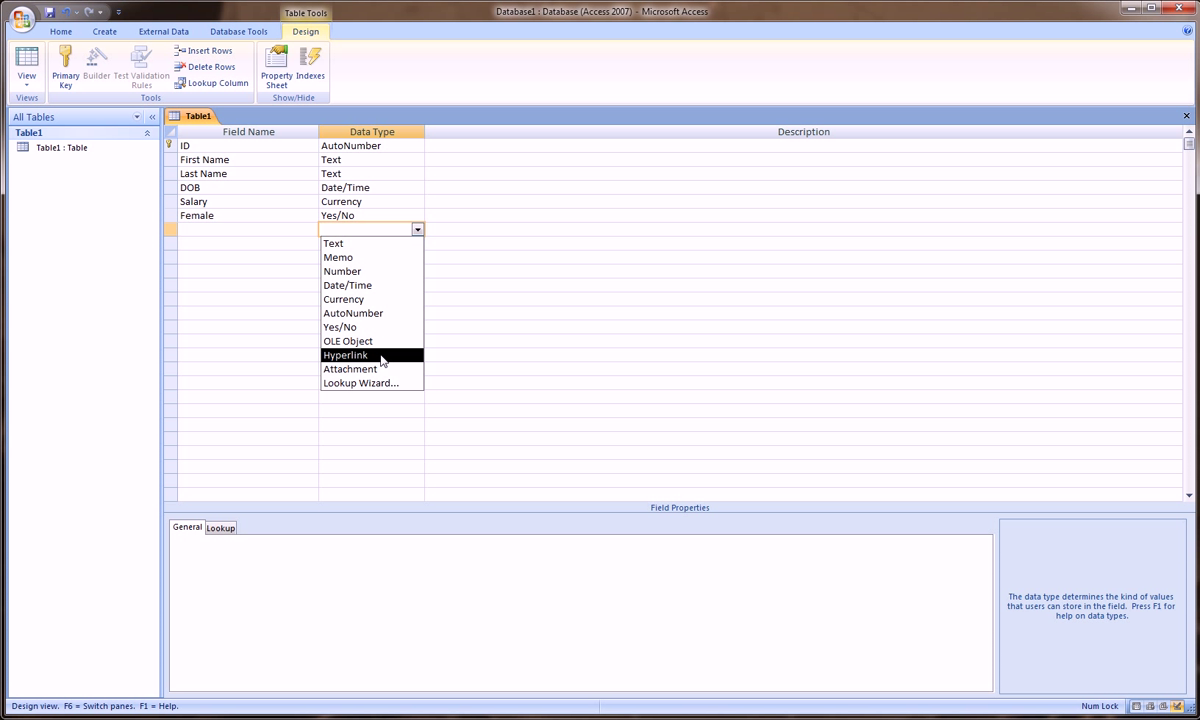
click(418, 230)
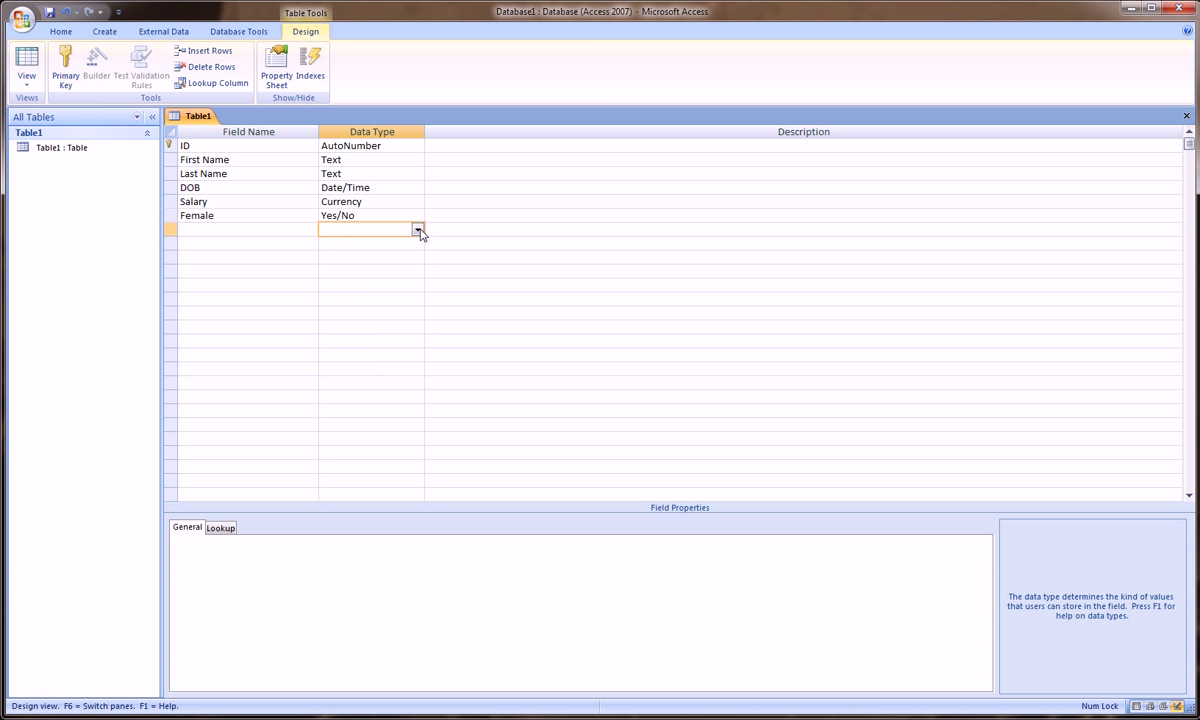
click(257, 147)
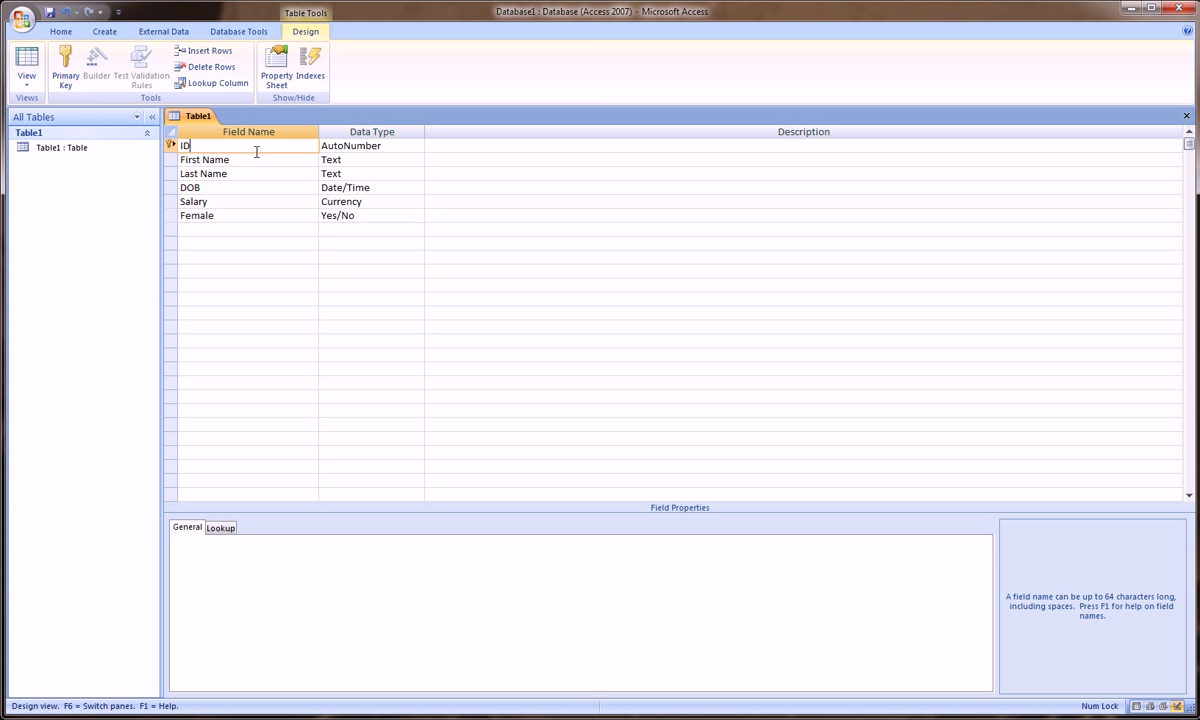
click(257, 162)
click(255, 176)
click(255, 189)
click(250, 202)
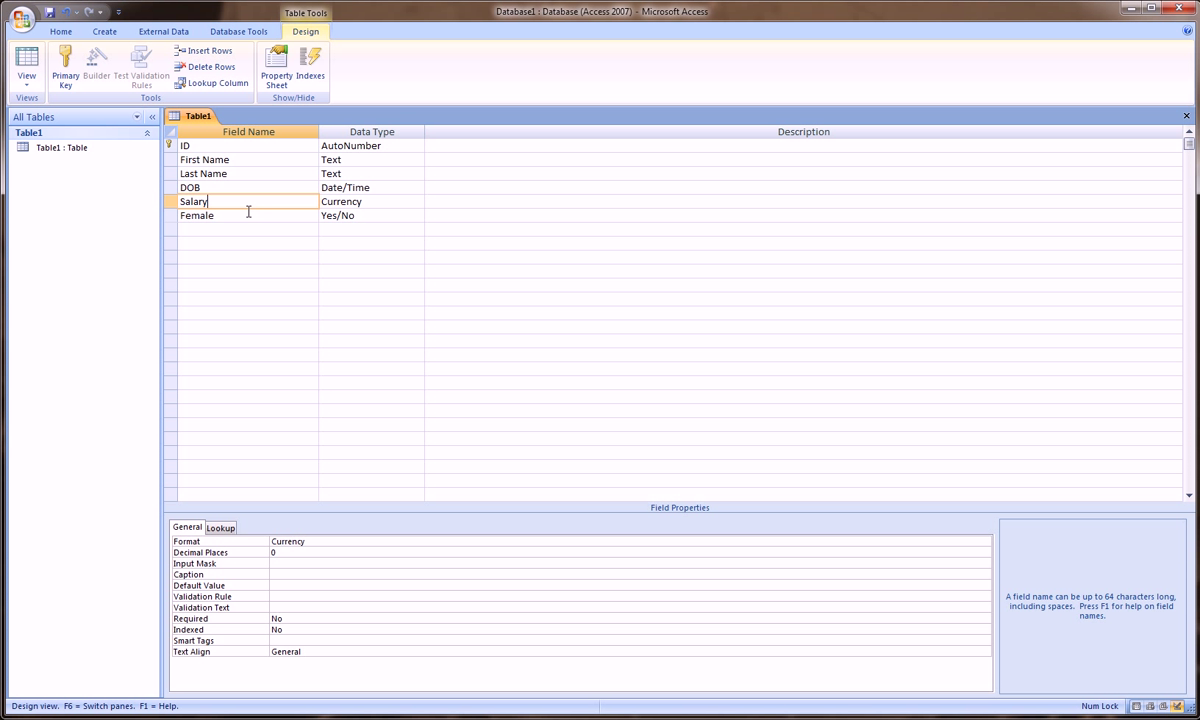
click(250, 215)
click(358, 150)
click(356, 160)
click(355, 174)
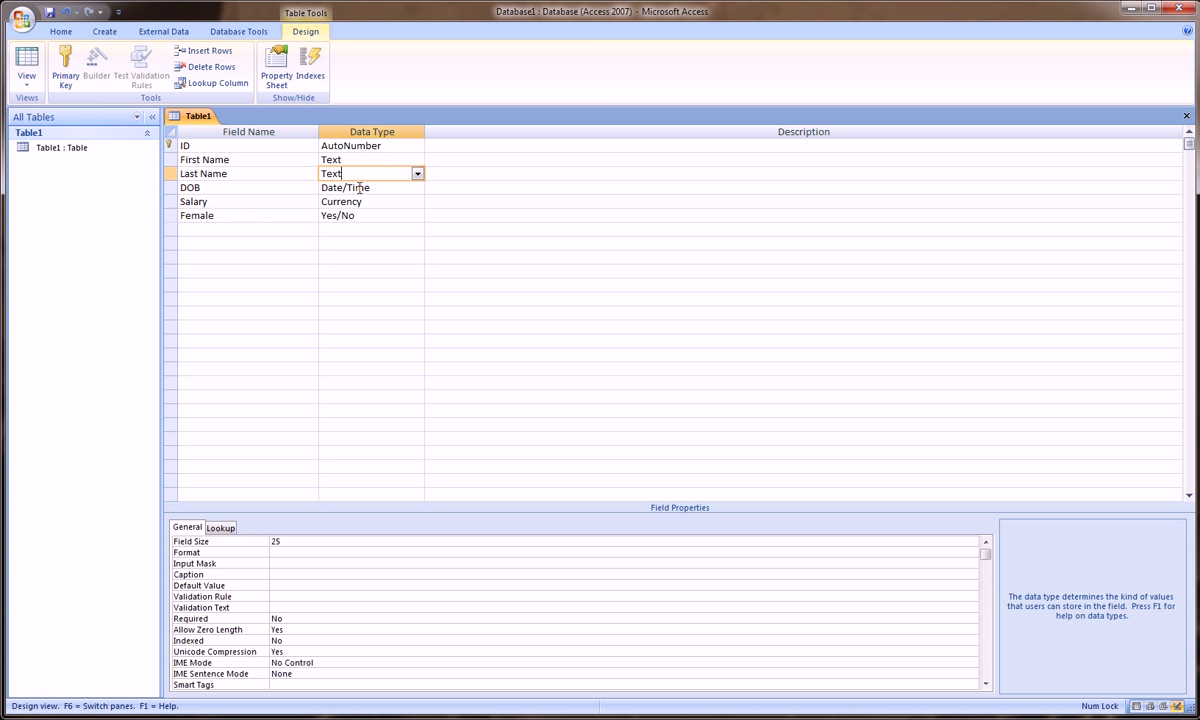
click(355, 188)
click(355, 202)
click(345, 216)
click(597, 145)
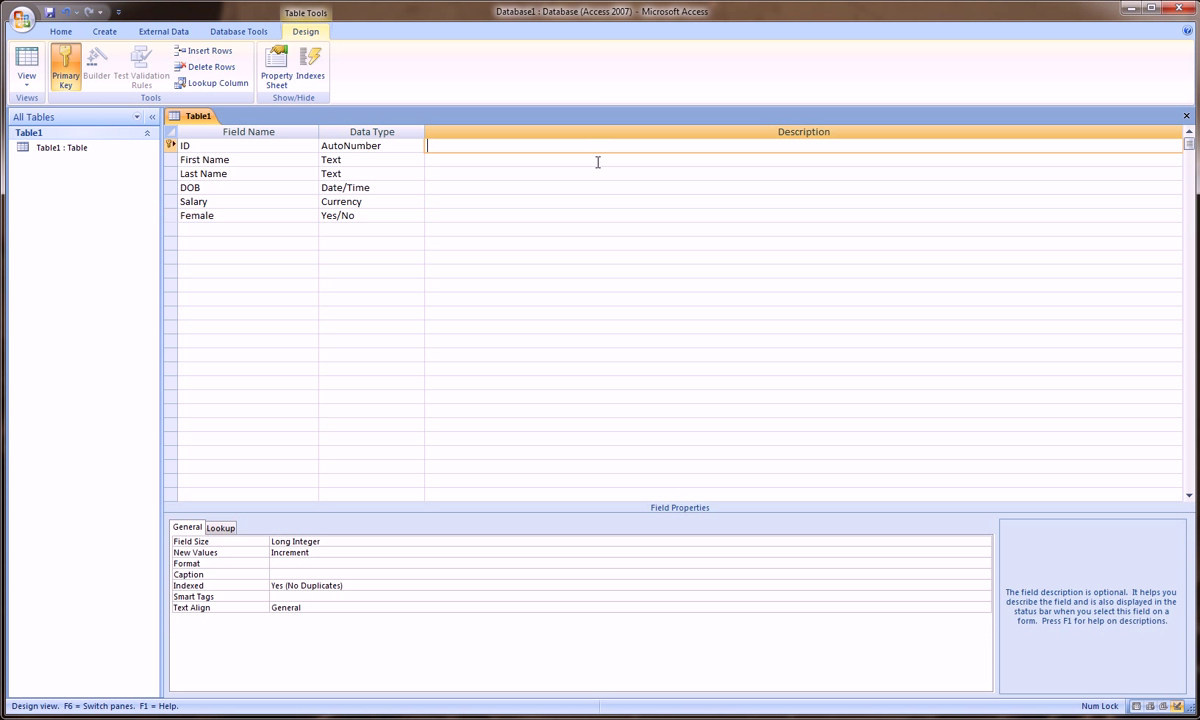
click(597, 160)
click(595, 174)
click(591, 188)
click(588, 202)
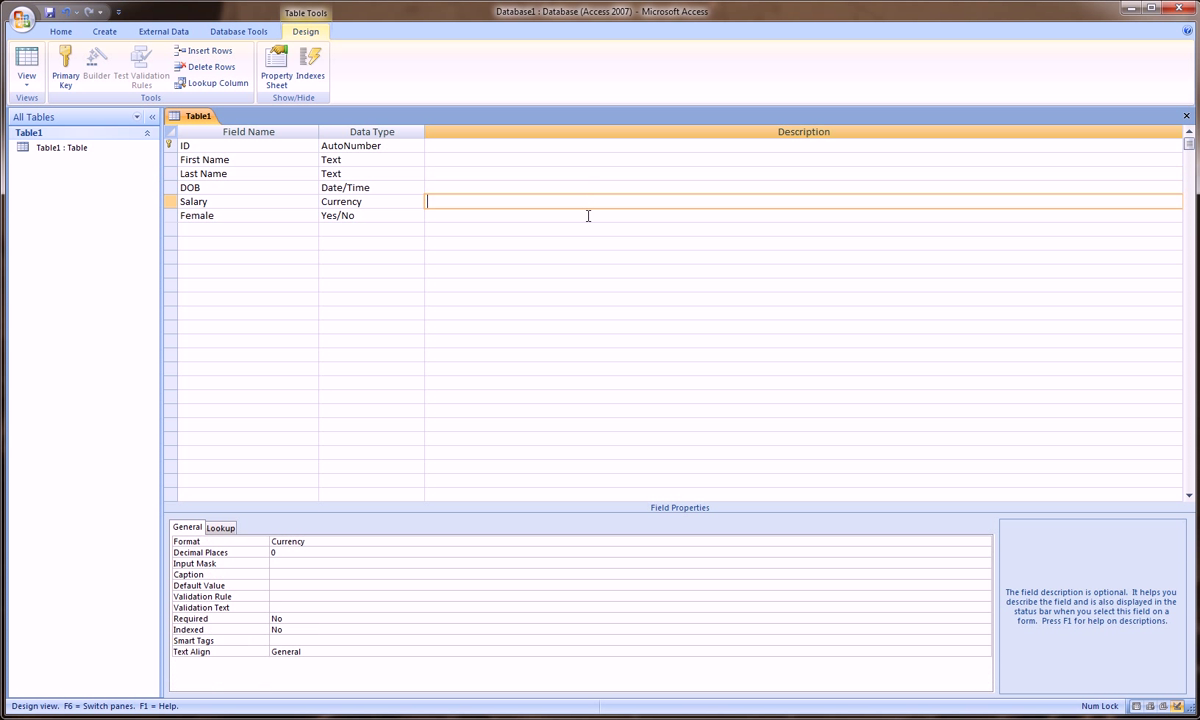
click(586, 215)
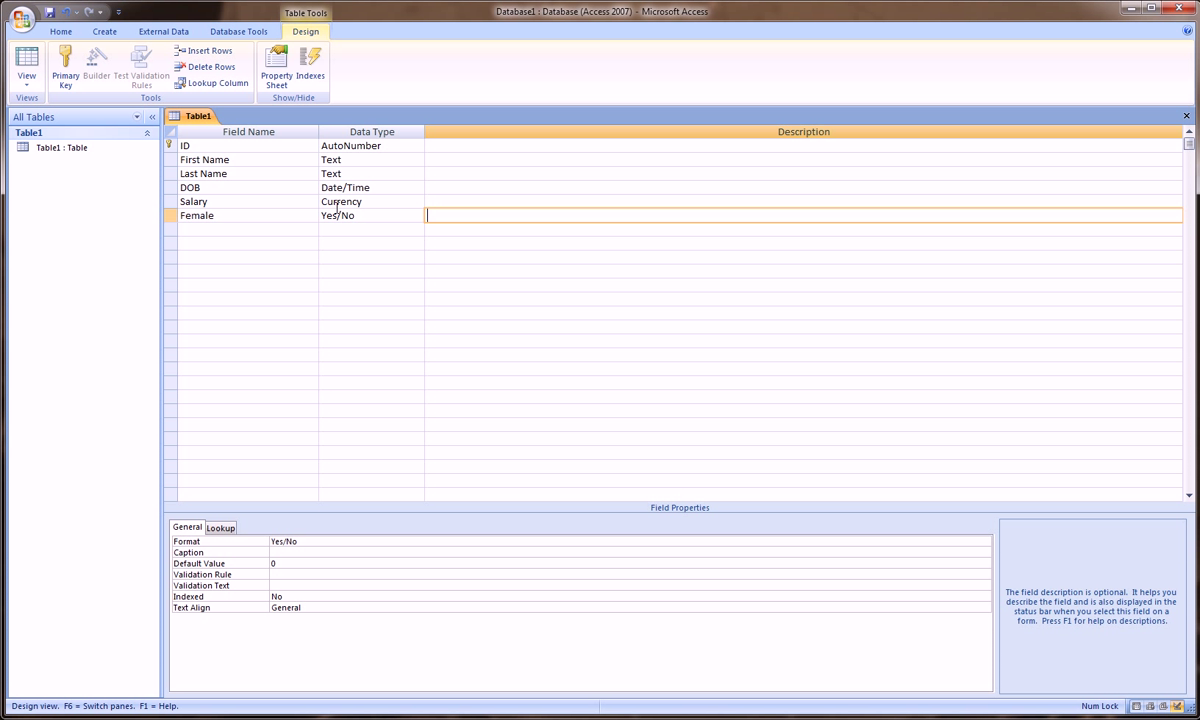
click(266, 216)
click(541, 216)
click(563, 160)
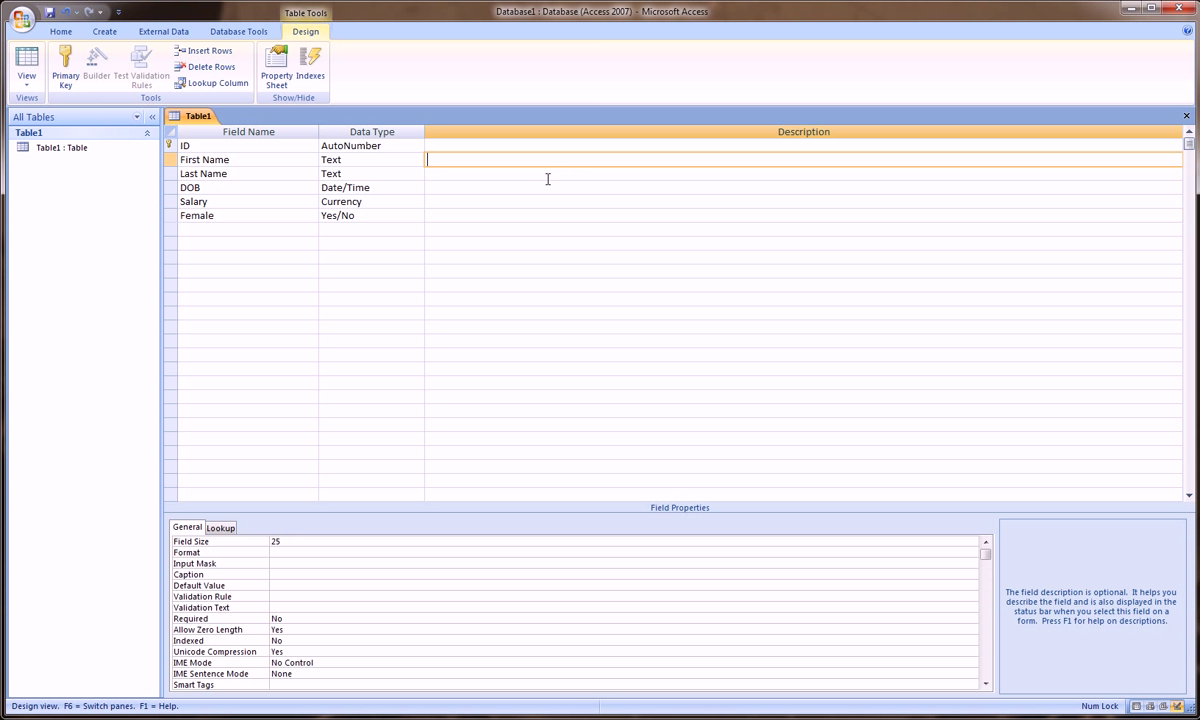
click(545, 174)
click(533, 202)
key(Down)
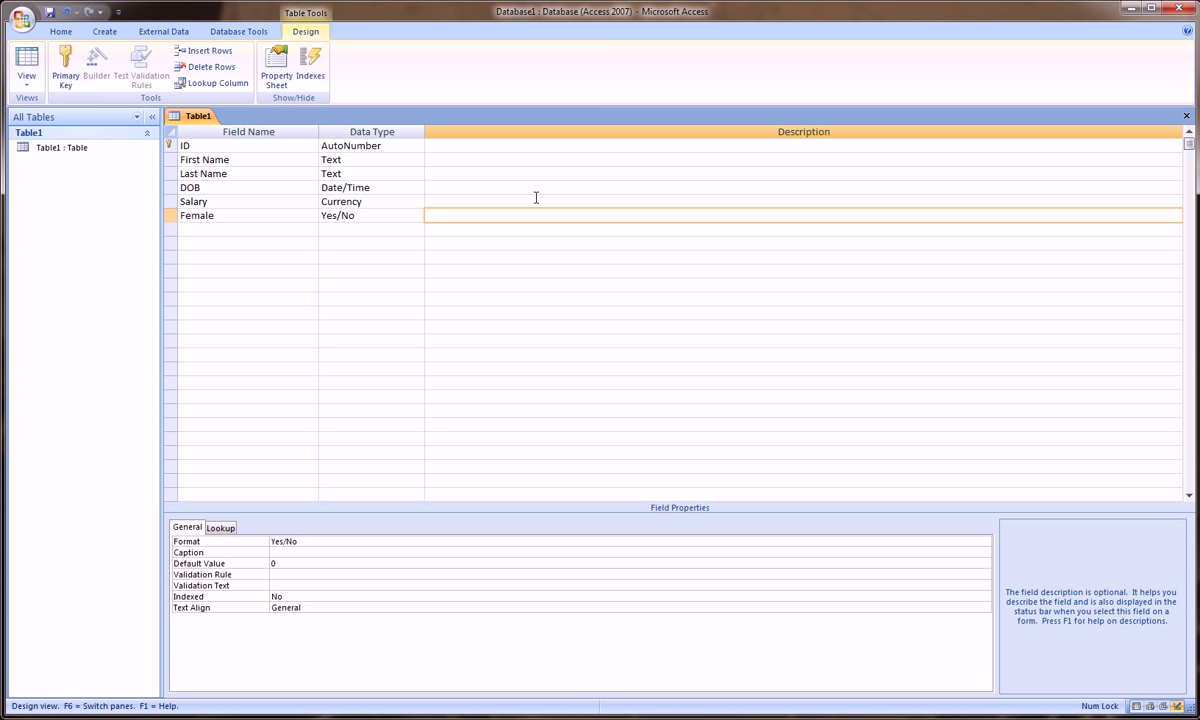
click(511, 178)
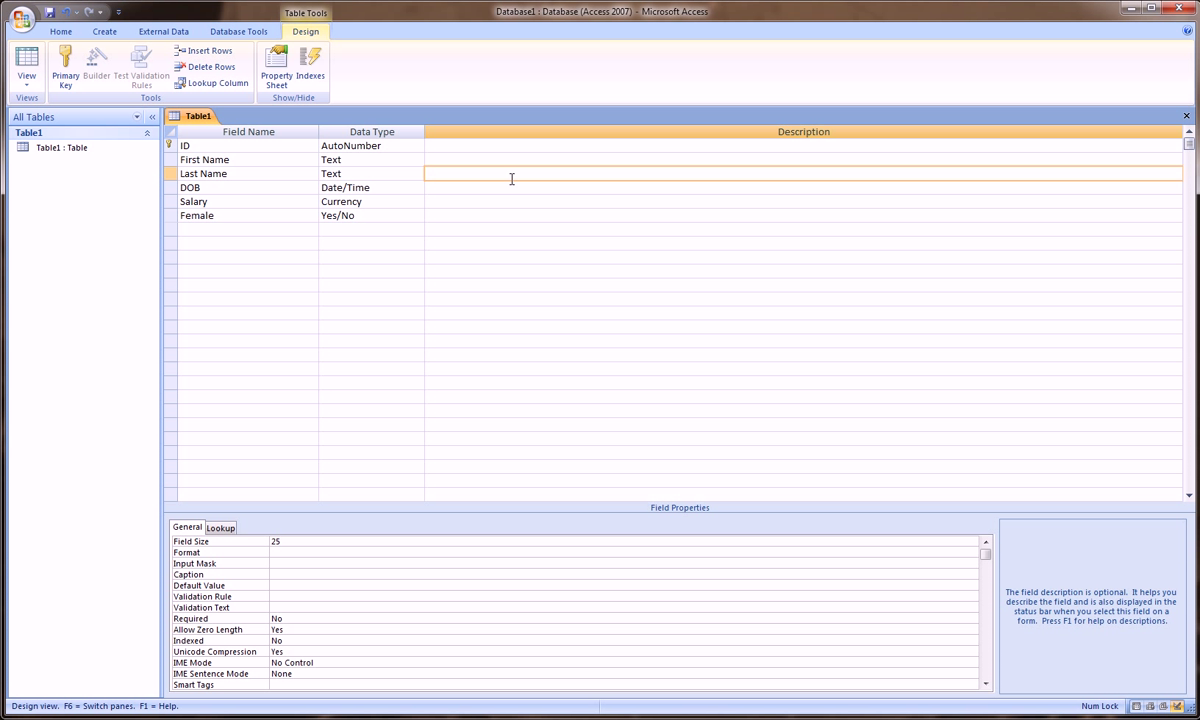
Step: Switch Table1 to Datasheet View, saving the design when prompted
click(25, 83)
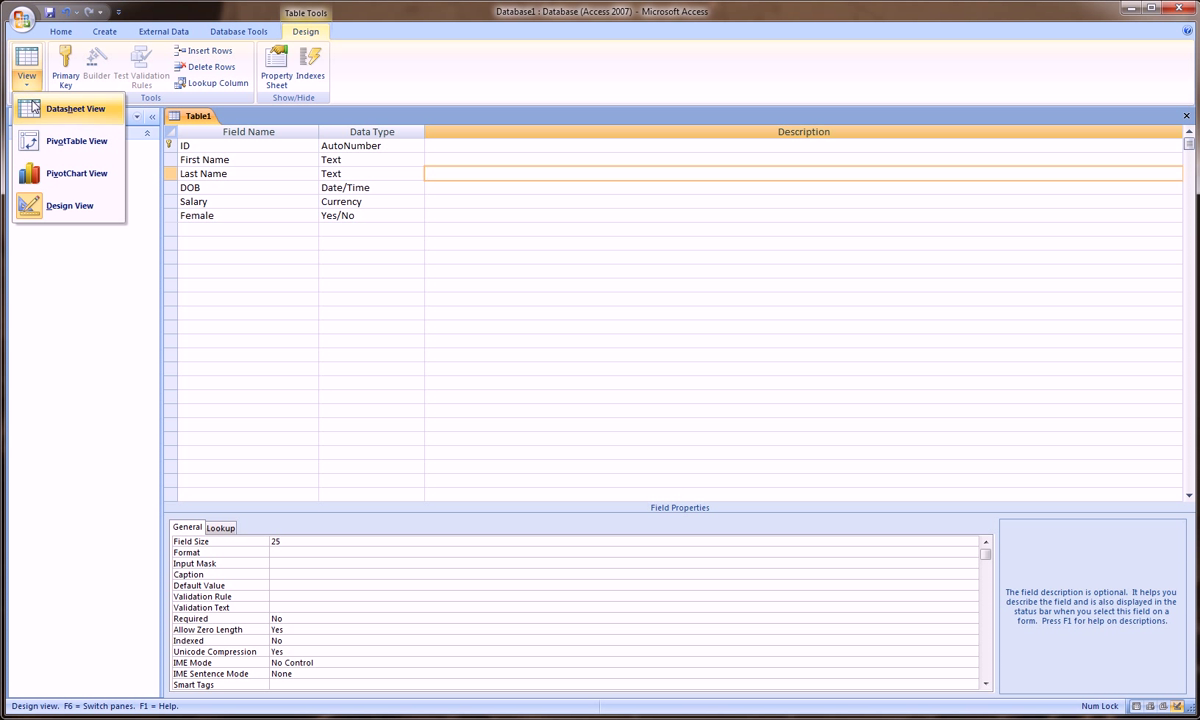
click(33, 108)
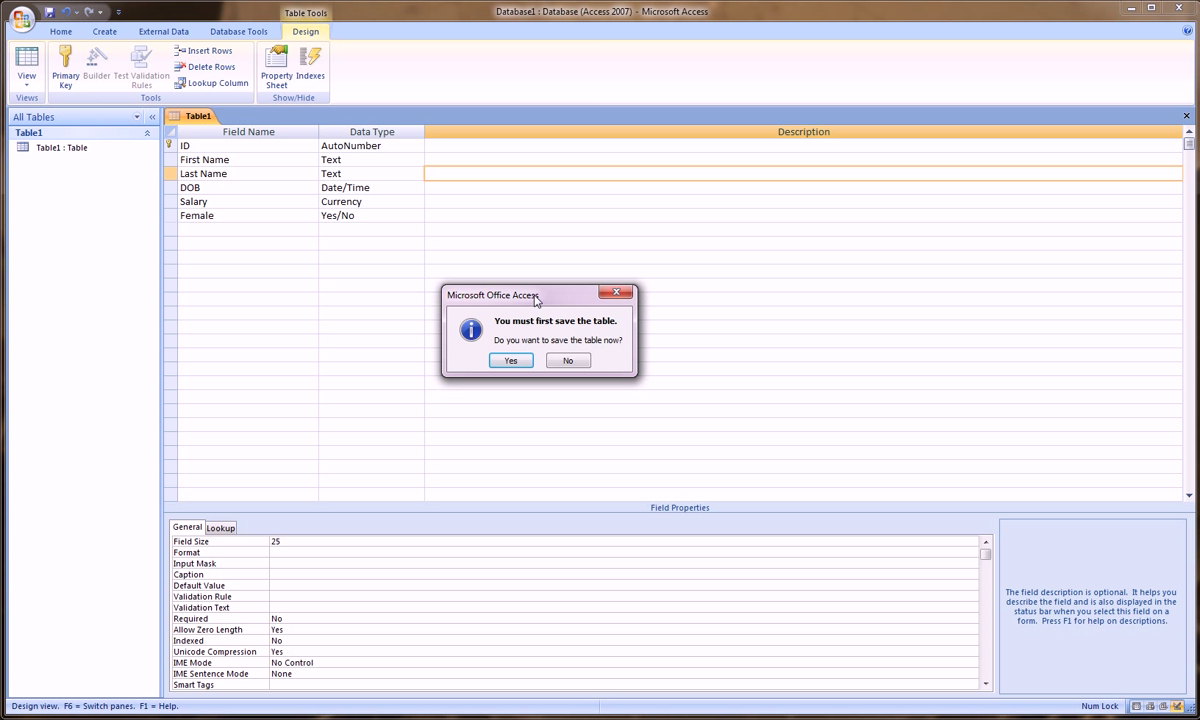
click(509, 360)
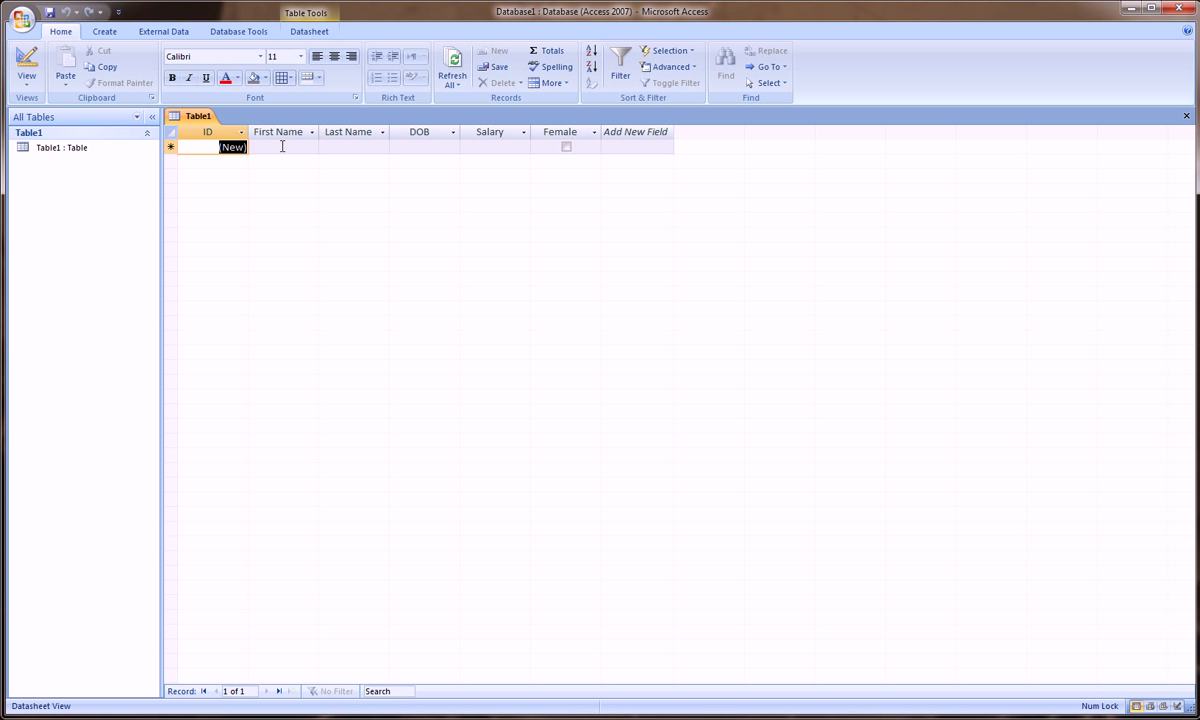
Step: Enter record 1: first and last name, DOB 6/6/80, Salary 50000, Female unchecked
click(283, 147)
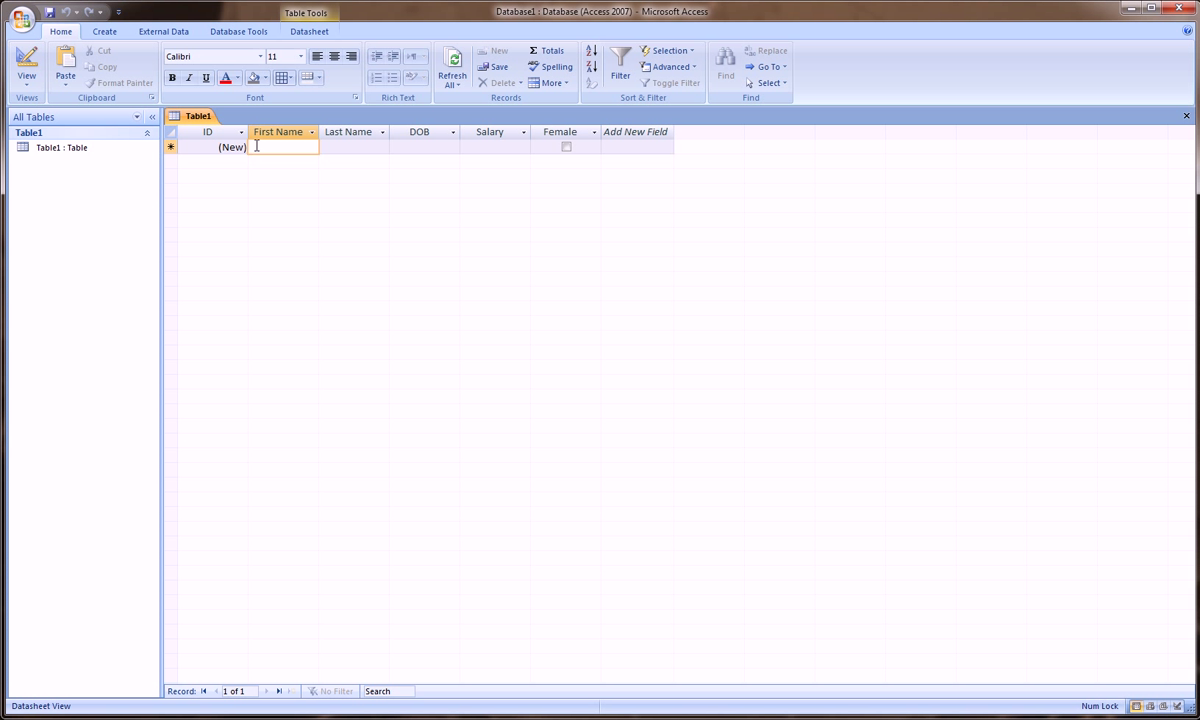
key(Tab)
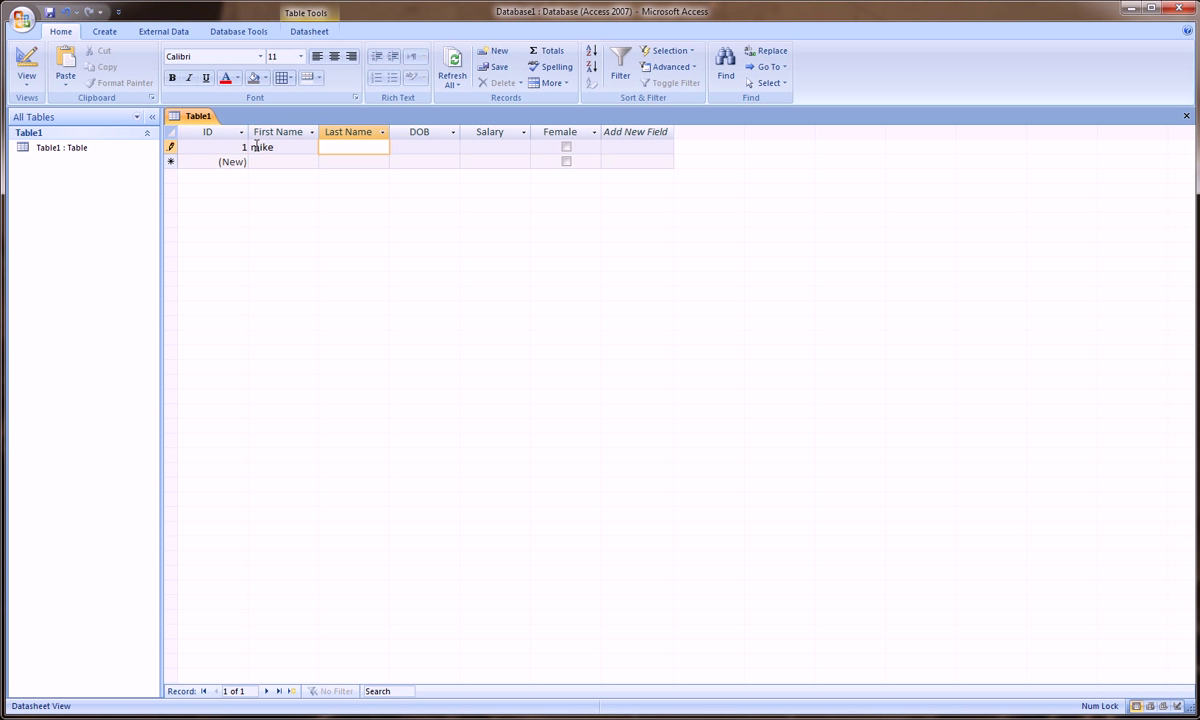
key(Tab)
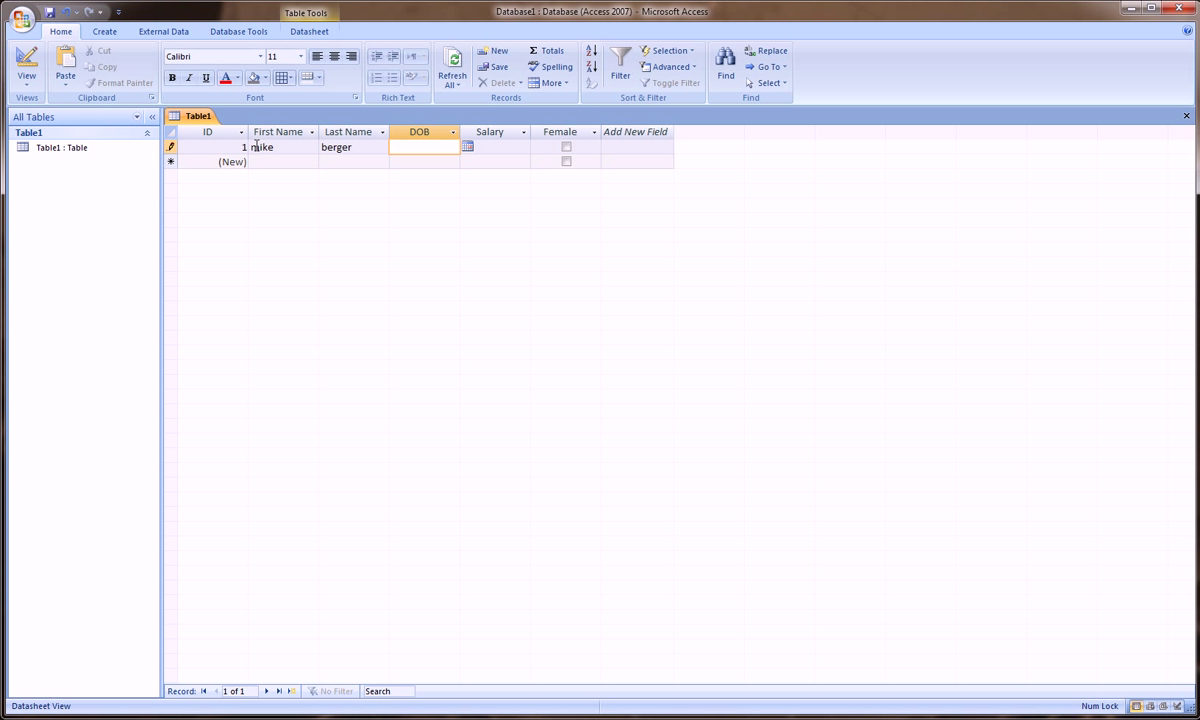
text(6/6/80)
key(Tab)
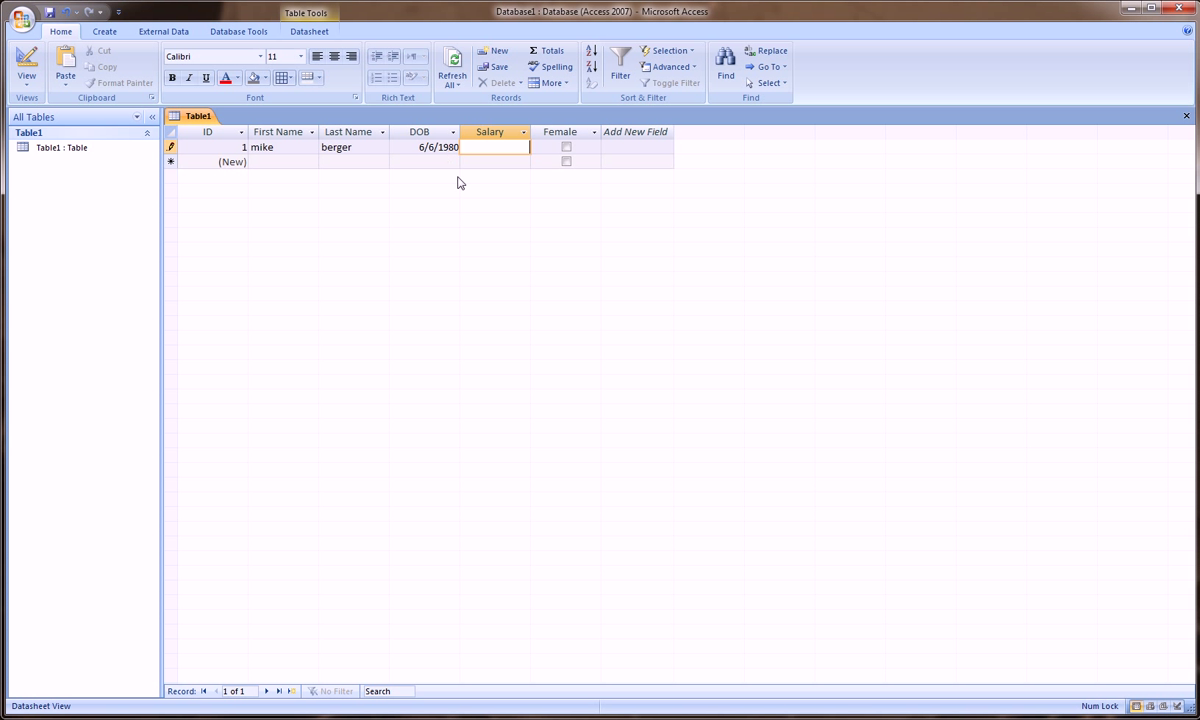
text(50000)
key(Escape)
key(Tab)
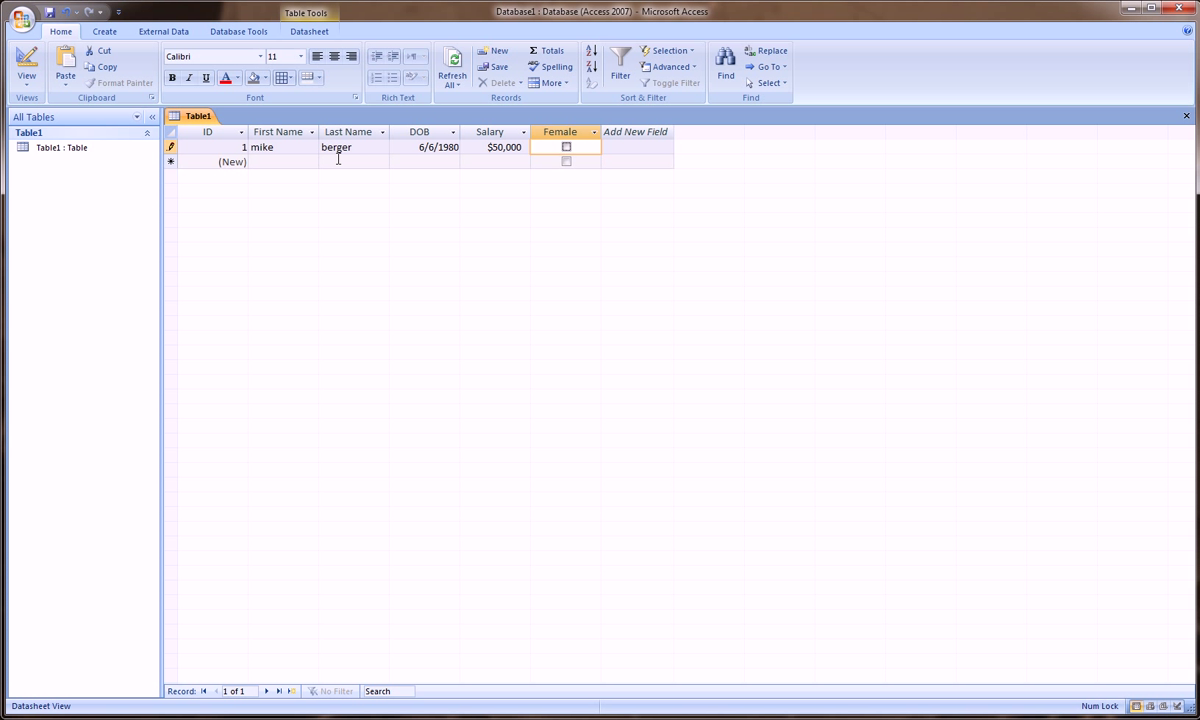
click(279, 161)
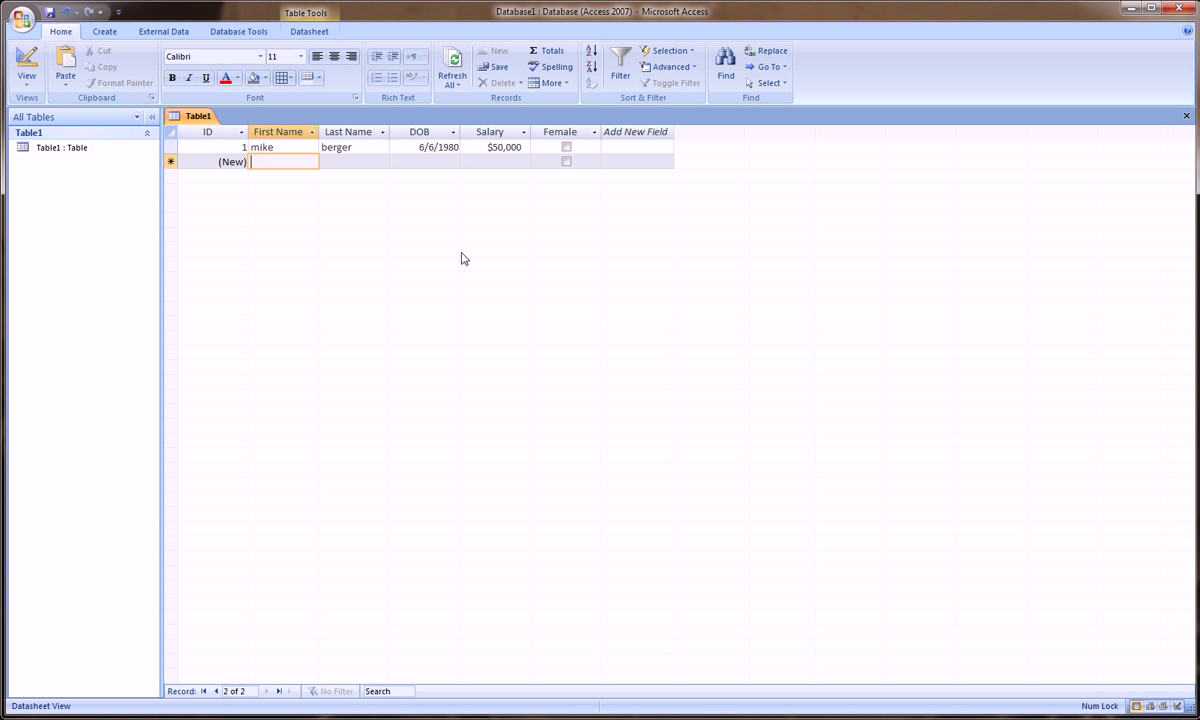
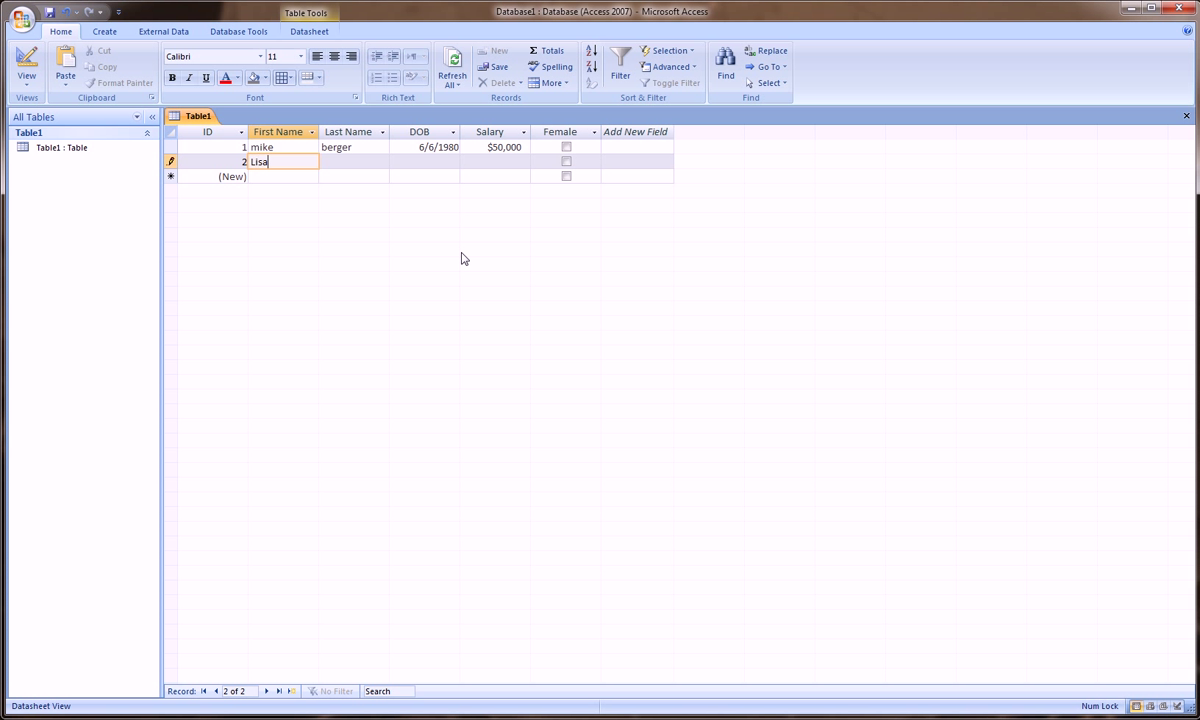
Step: Enter record 2: first and last name, DOB 8/9/87, Salary 65000, Female ticked
key(Tab)
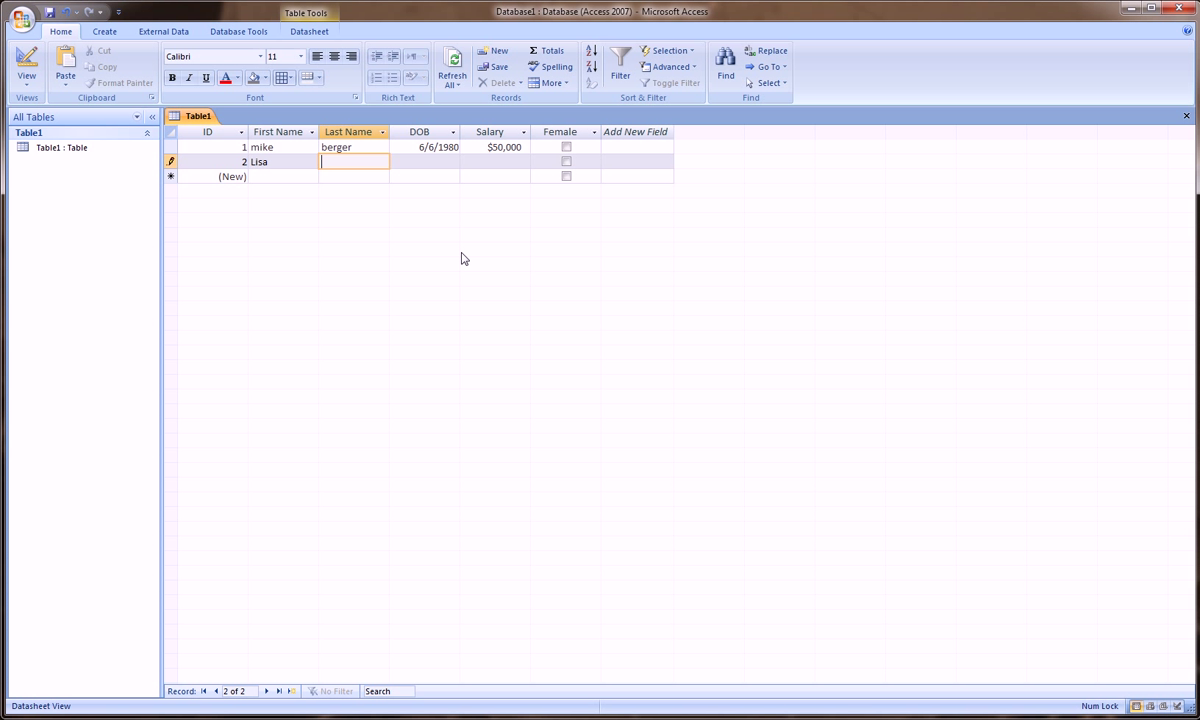
key(Tab)
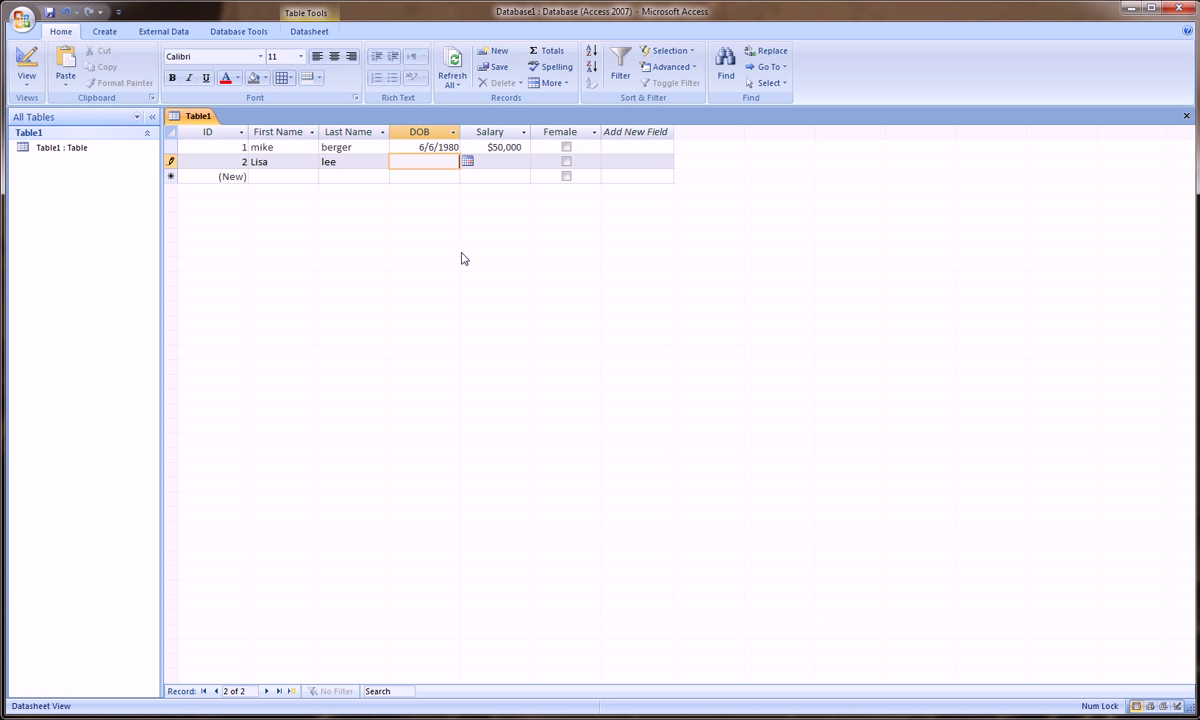
text(8/9/87)
key(Tab)
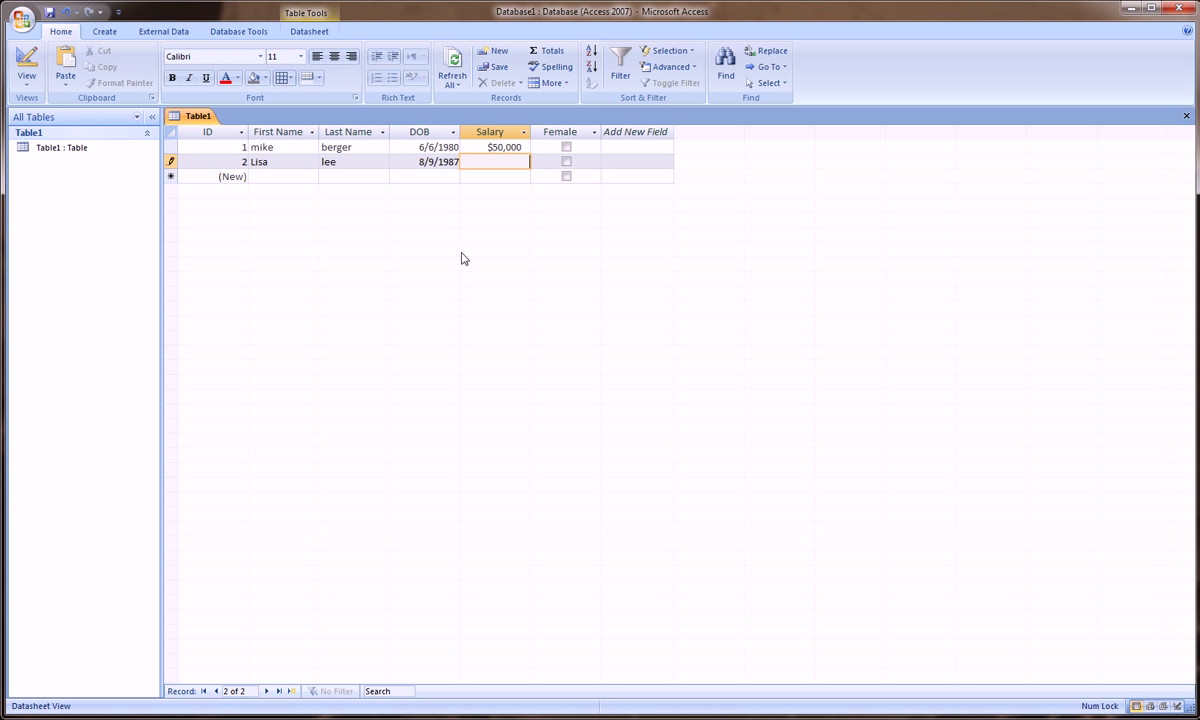
text(65000)
click(566, 161)
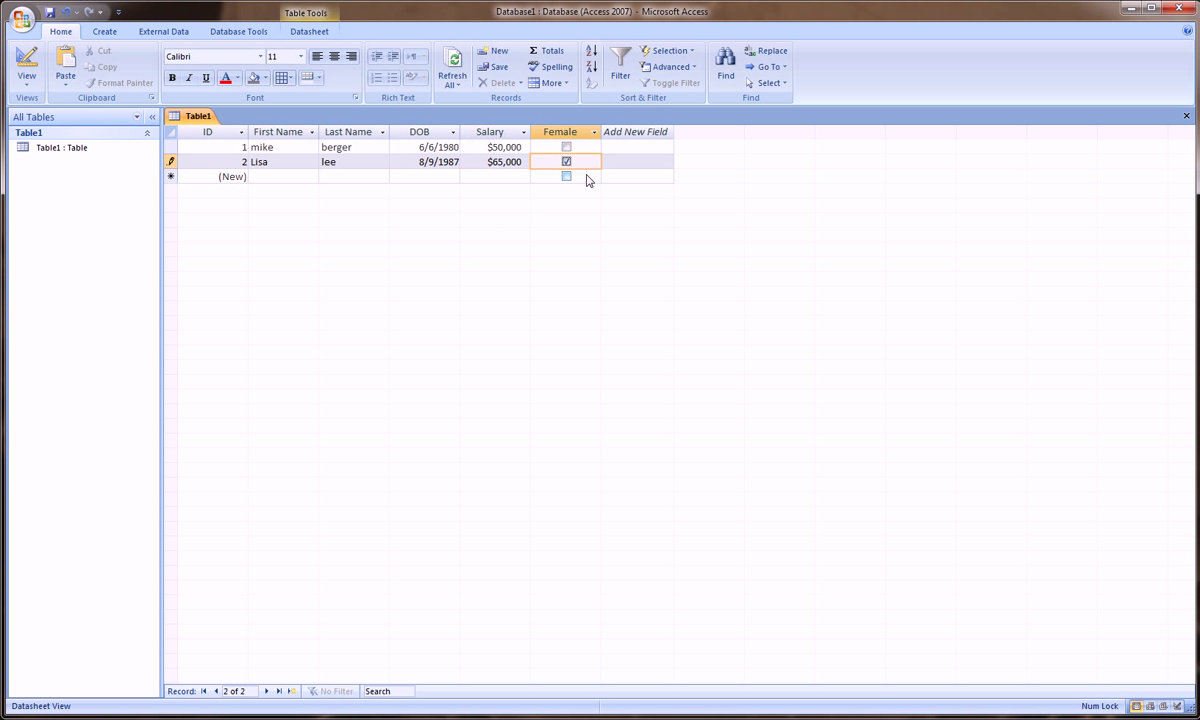
click(292, 176)
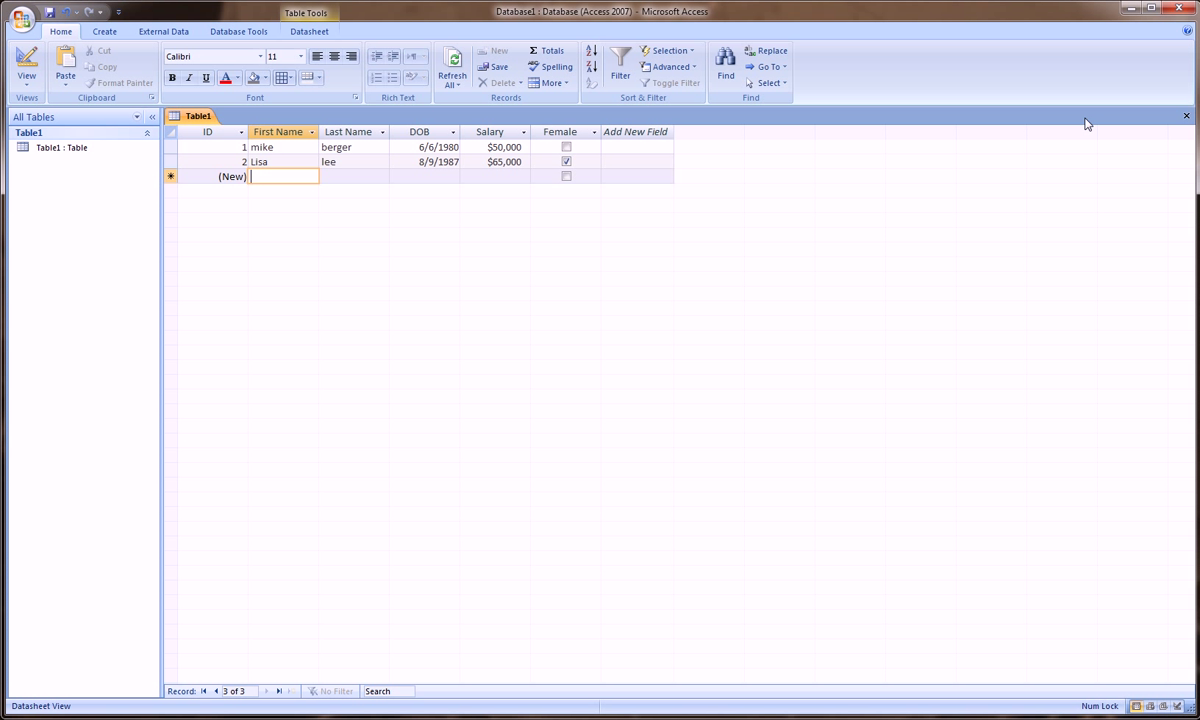
click(1186, 117)
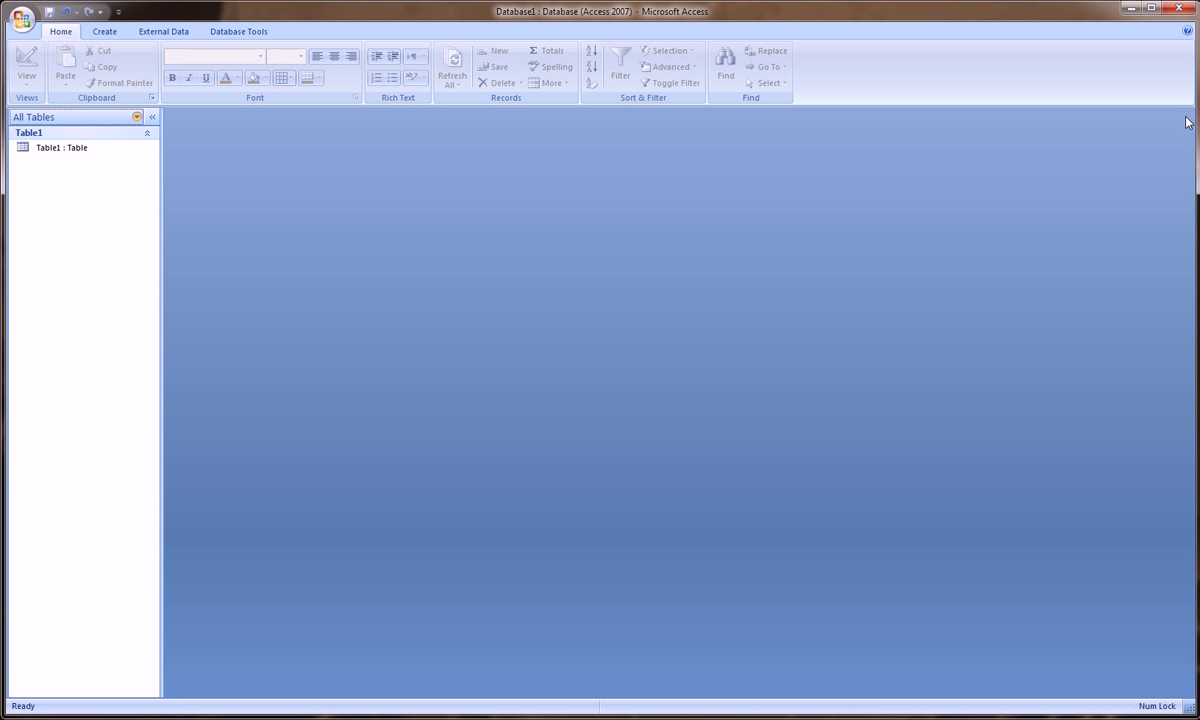
click(86, 150)
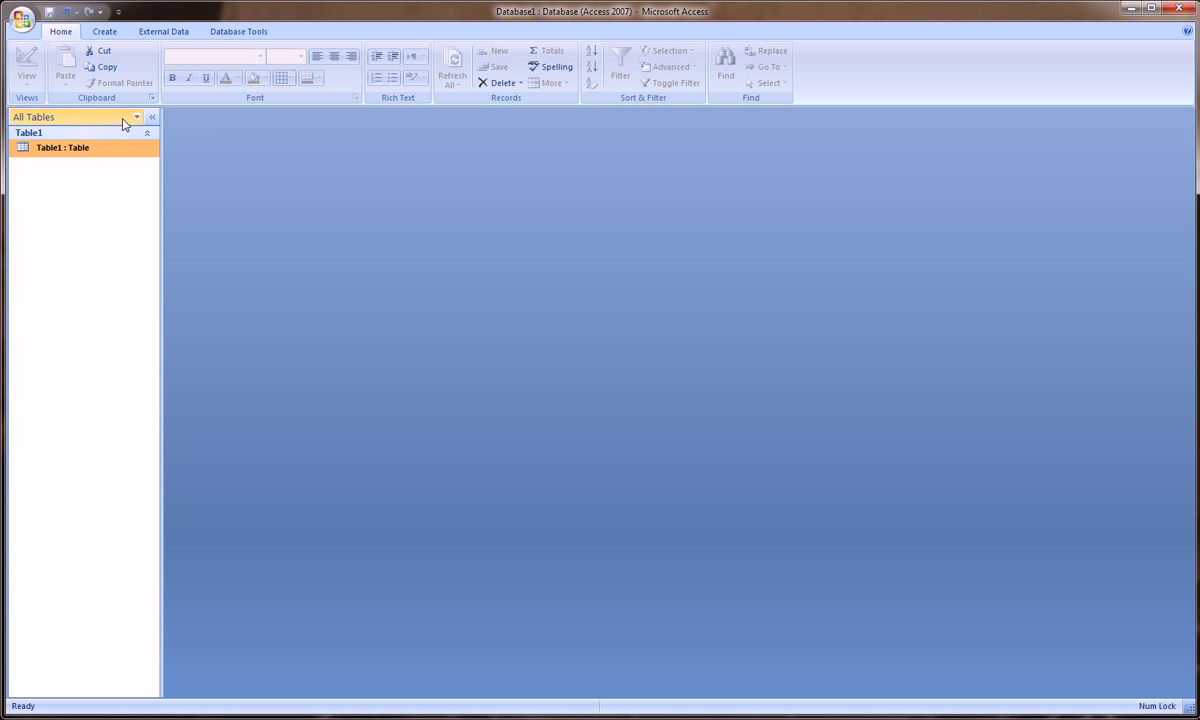
double_click(88, 155)
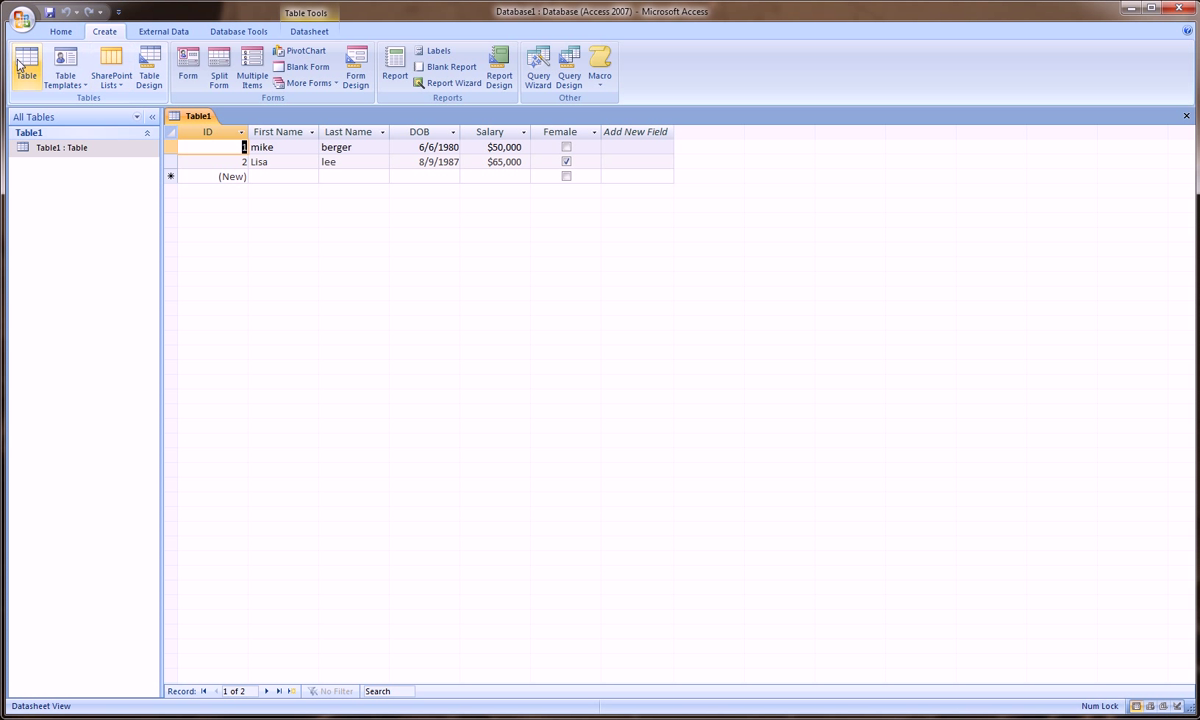
click(62, 31)
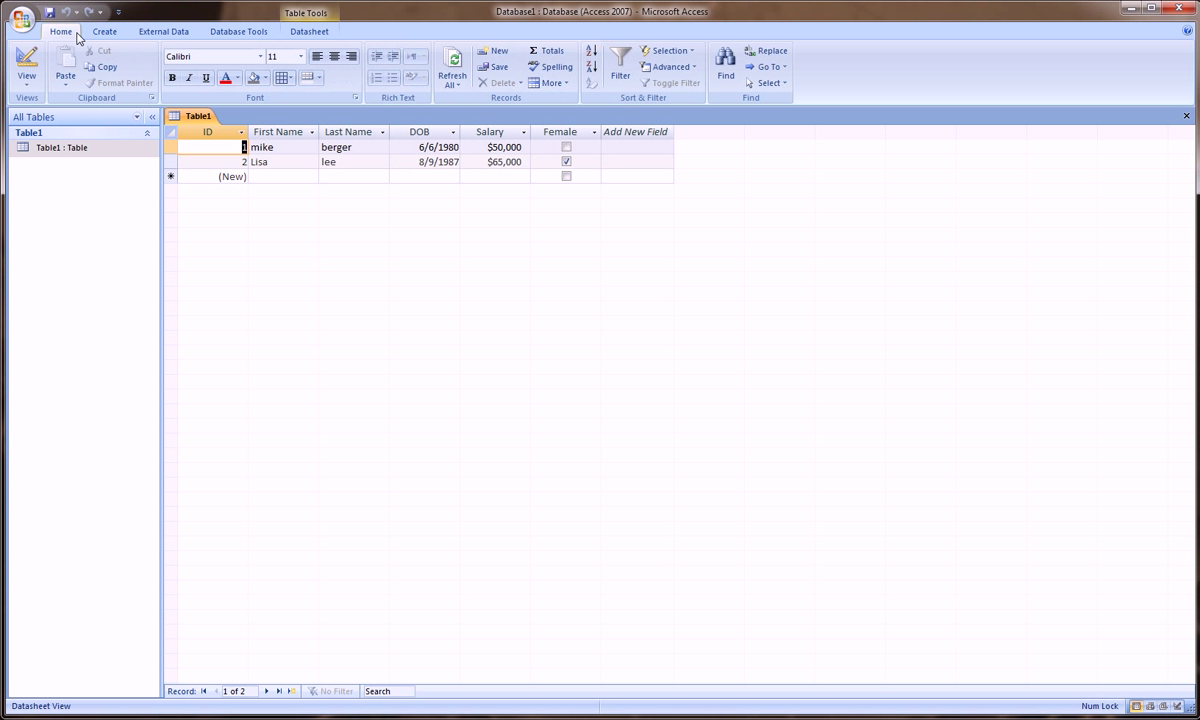
click(28, 85)
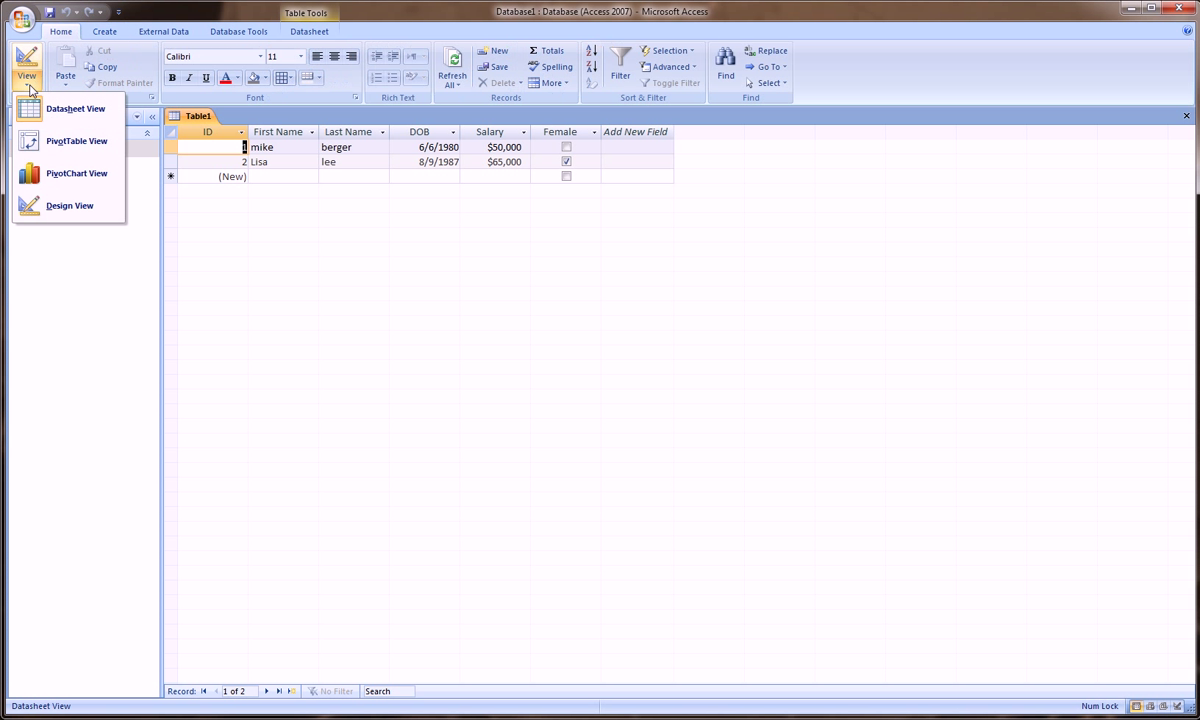
click(58, 205)
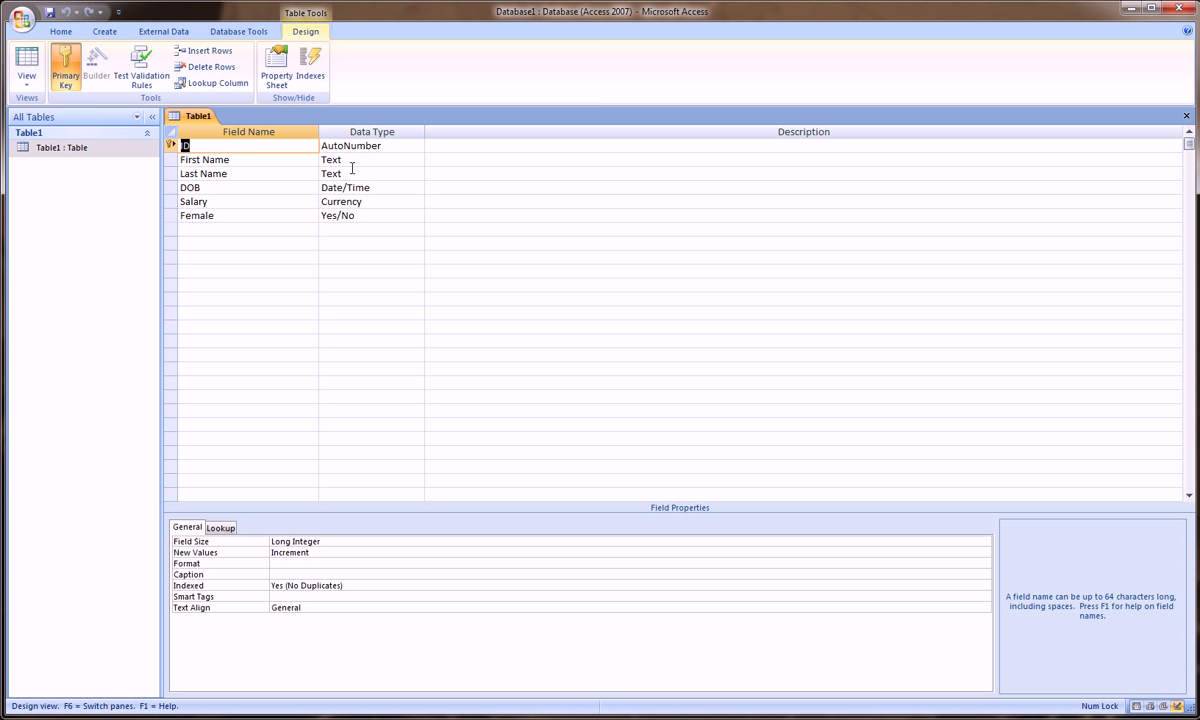
click(27, 84)
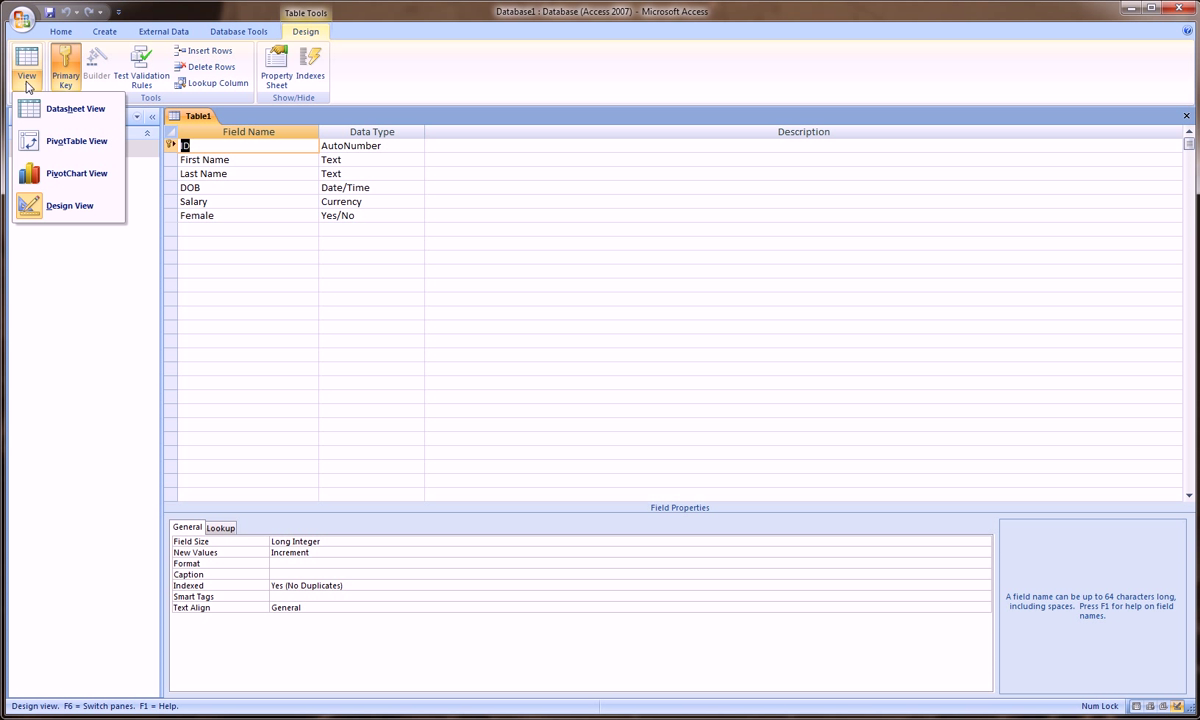
click(65, 110)
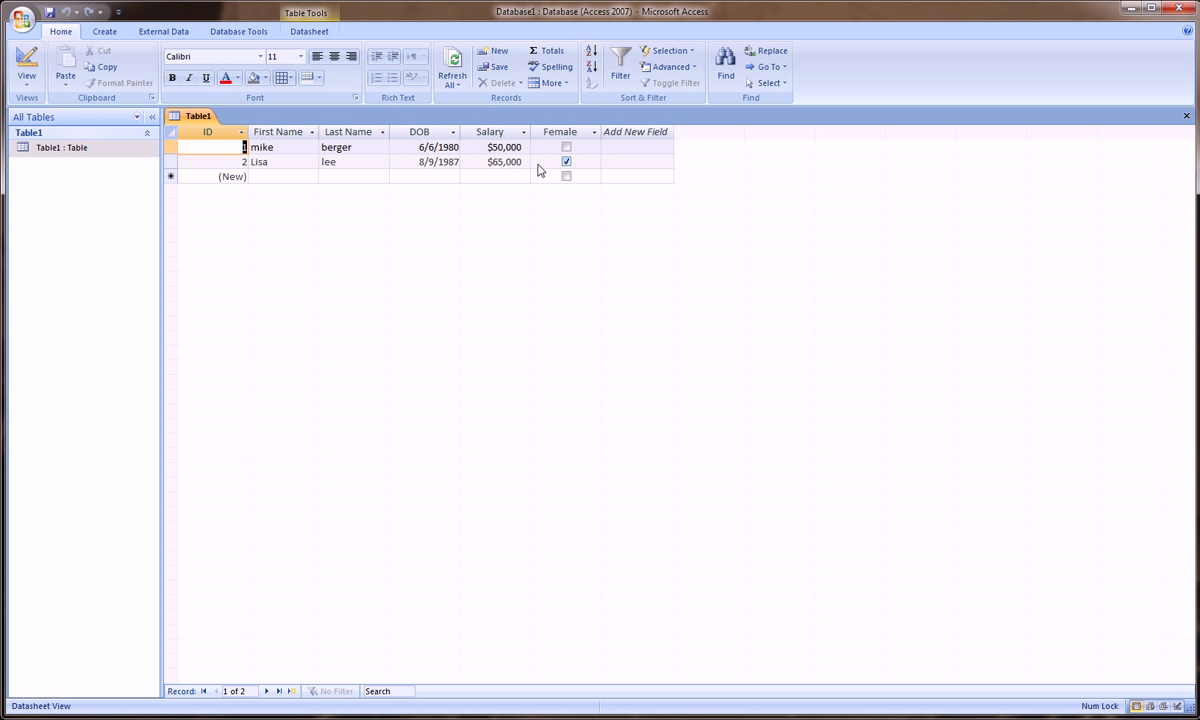
Step: Close the Table1 datasheet, then open and dismiss the Office button menu without choosing anything
click(1186, 116)
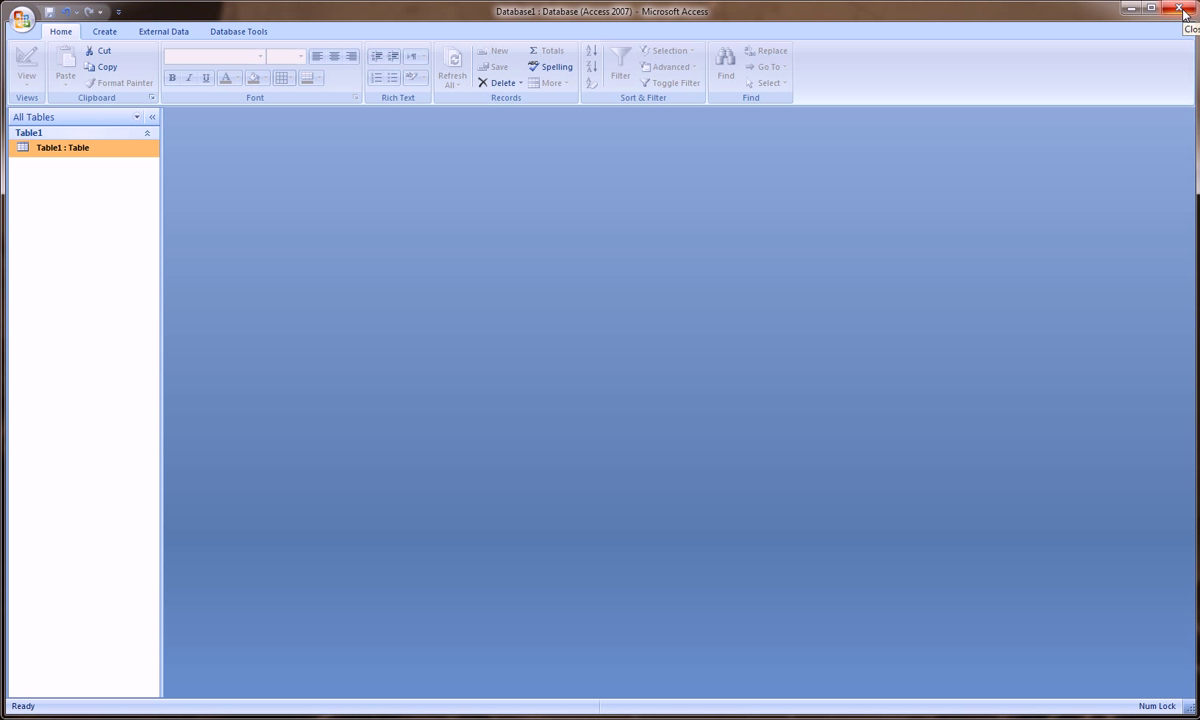
click(21, 18)
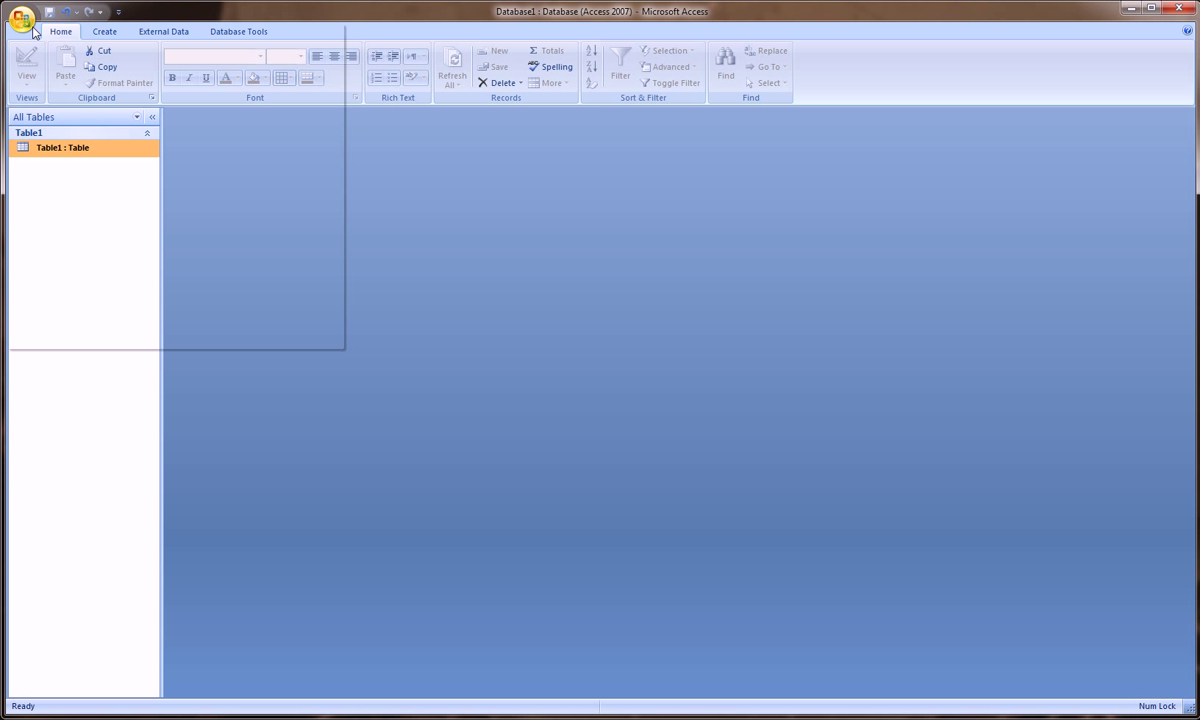
click(519, 236)
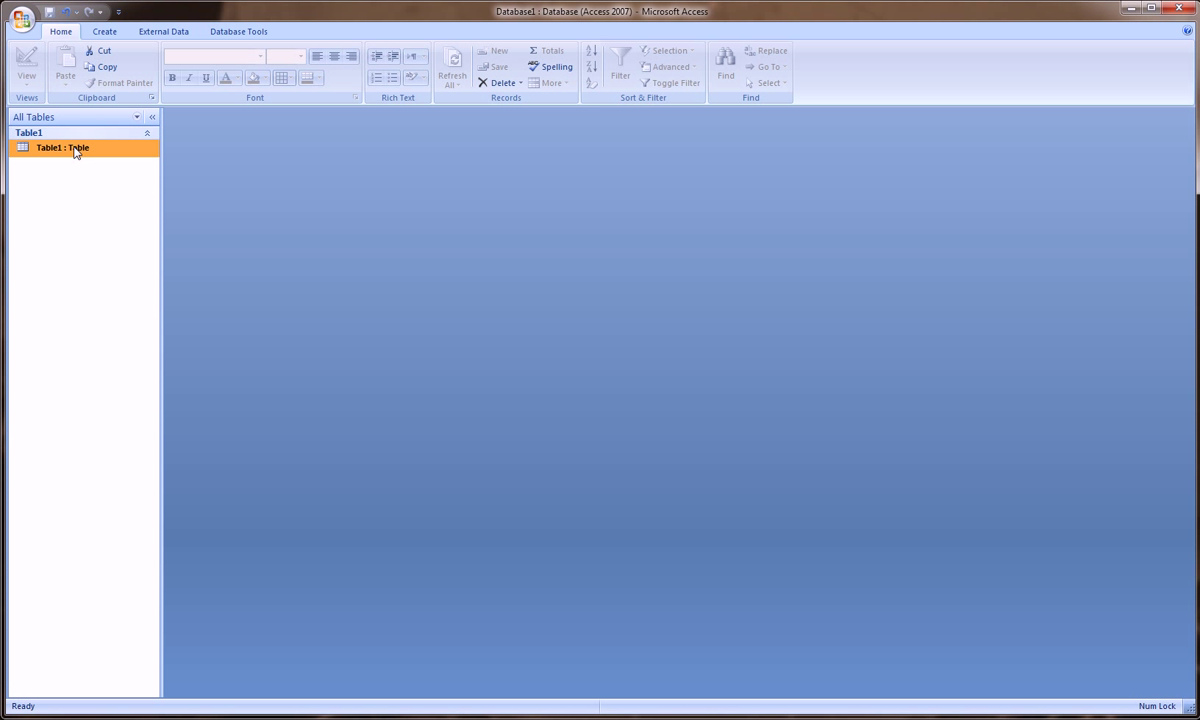
double_click(75, 151)
click(1189, 118)
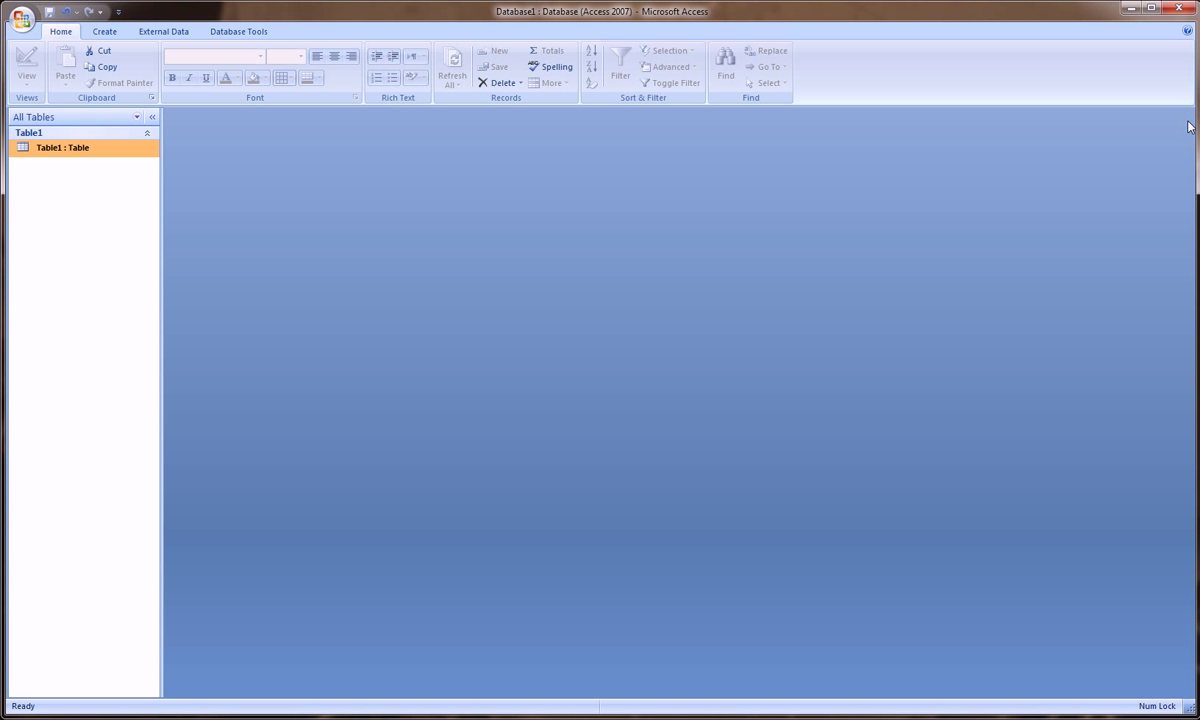